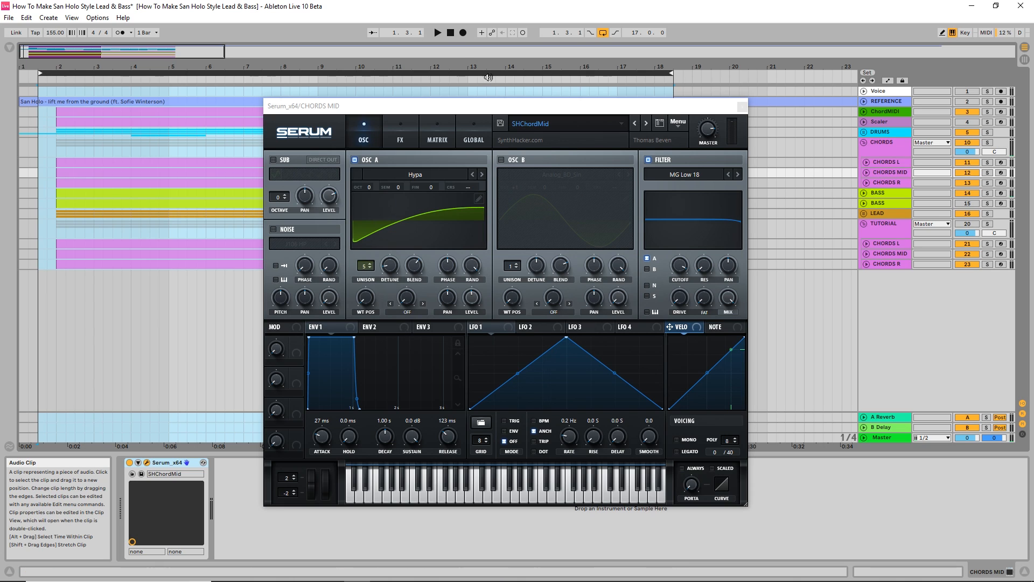
Step: Play the arrangement through to hear the existing chord sound, and stop playback
{"action": "key", "text": "space"}
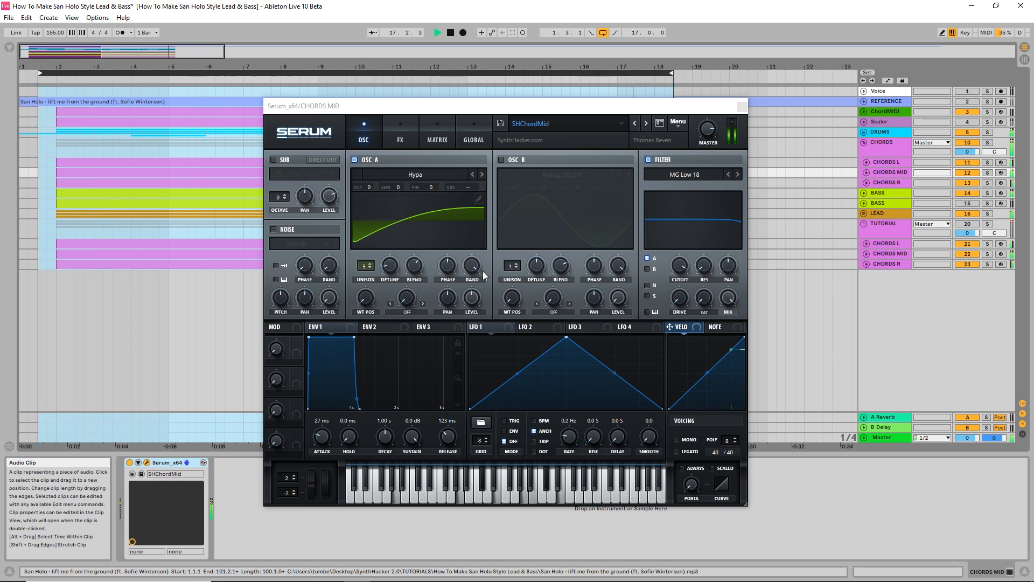
{"action": "key", "text": "space"}
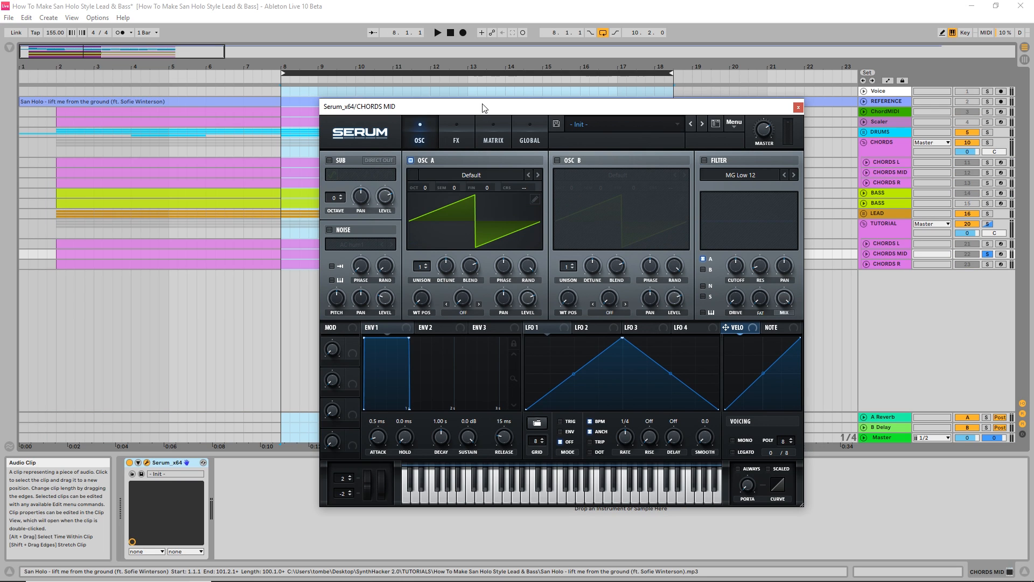
Step: Load the digital wavetable Hypa into oscillator A of the CHORDS MID Serum, adjust the master volume and audition the sound
{"action": "left_click", "coordinate": [469, 176]}
{"action": "mouse_move", "coordinate": [466, 199]}
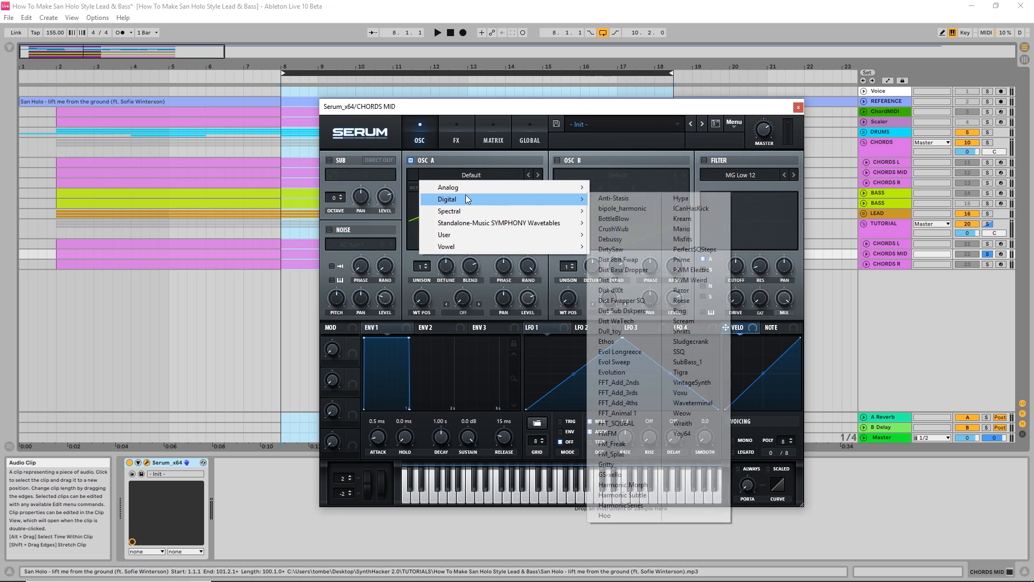
{"action": "left_click", "coordinate": [694, 198]}
{"action": "mouse_move", "coordinate": [762, 130]}
{"action": "left_mouse_down"}
{"action": "mouse_move", "coordinate": [764, 157]}
{"action": "mouse_move", "coordinate": [763, 127]}
{"action": "left_mouse_up"}
{"action": "key", "text": "space"}
{"action": "key", "text": "space"}
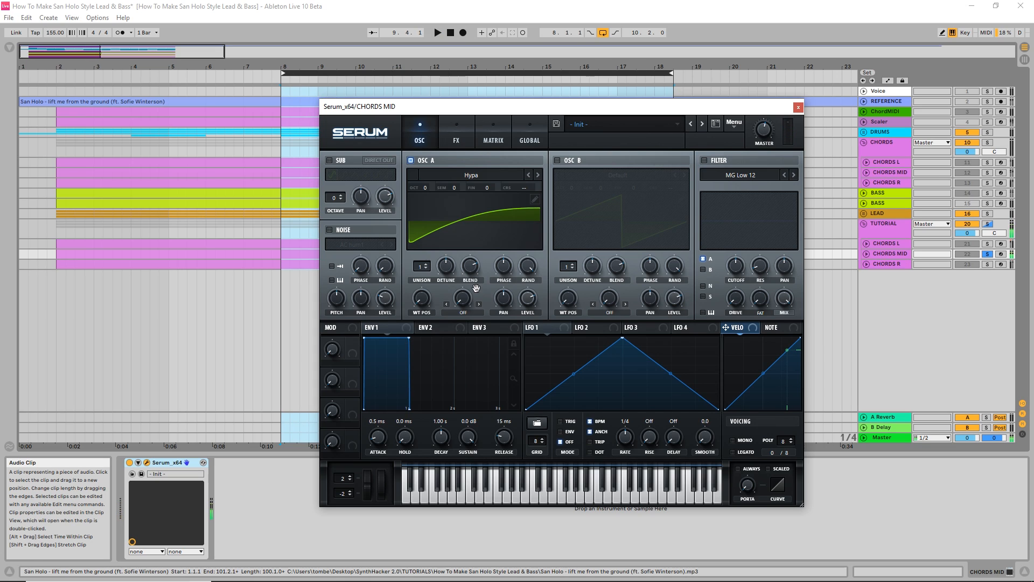
Step: Set oscillator A of CHORDS MID to 5 unison voices with less detune and a unison width of 50, and audition it
{"action": "left_click_drag", "start_coordinate": [423, 266], "coordinate": [448, 263]}
{"action": "left_click", "coordinate": [529, 134]}
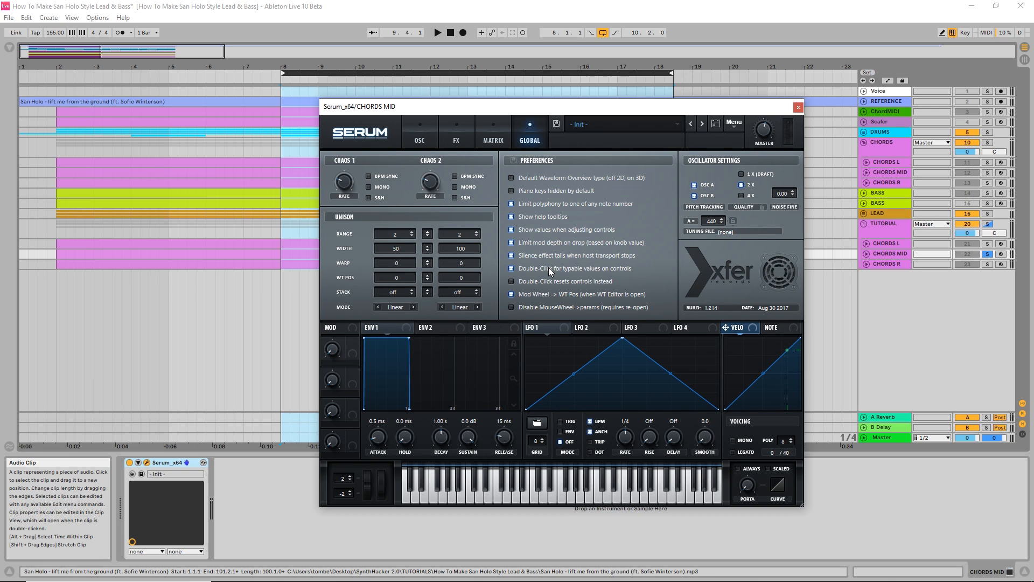
{"action": "left_click", "coordinate": [437, 148]}
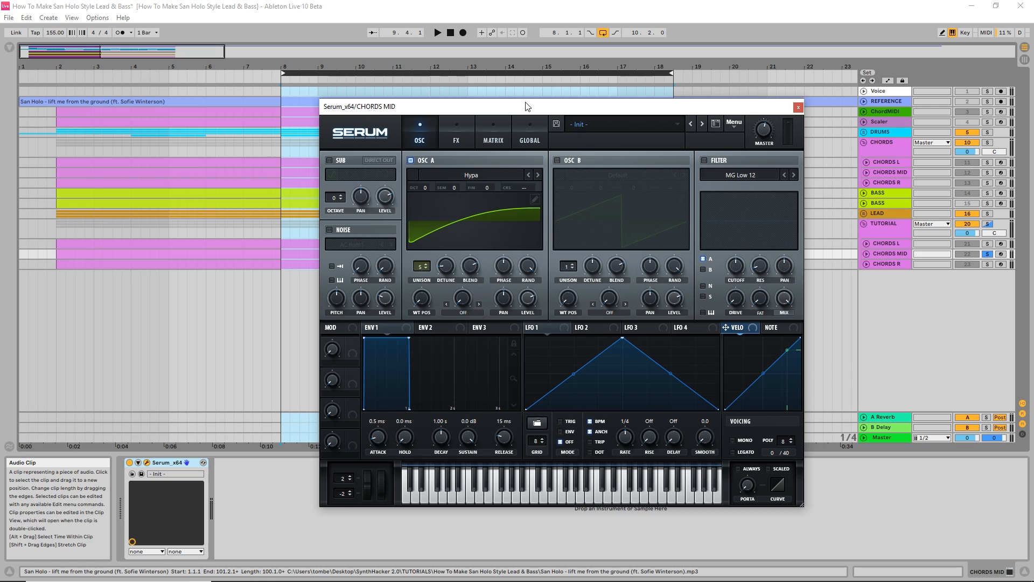
{"action": "key", "text": "space"}
{"action": "mouse_move", "coordinate": [767, 133]}
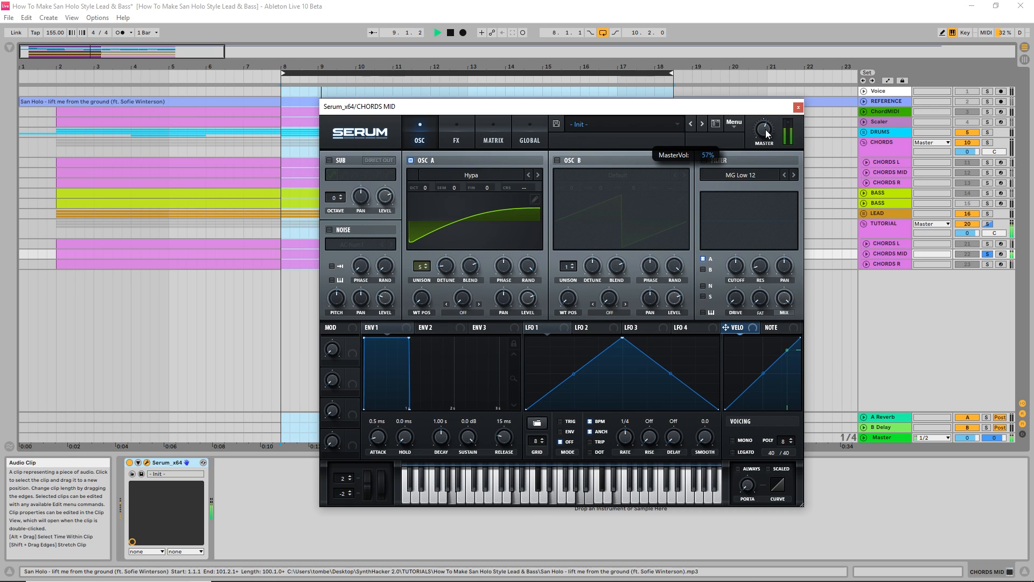
{"action": "key", "text": "space"}
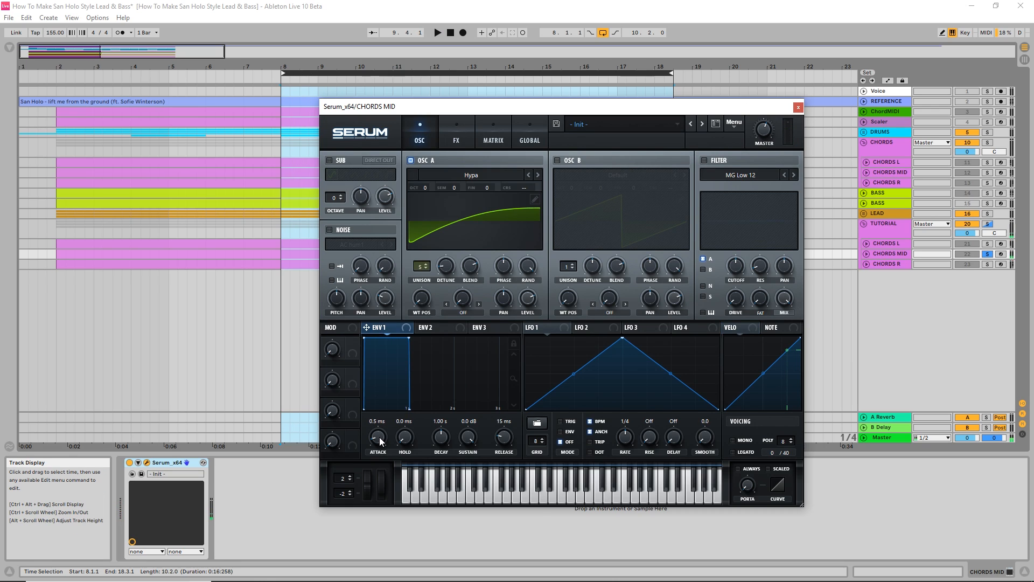
Step: Set envelope 1 to a 22 ms attack and 132 ms release, and enable the MG Low 18 filter with its cutoff raised
{"action": "left_click_drag", "start_coordinate": [379, 437], "coordinate": [383, 424]}
{"action": "left_click_drag", "start_coordinate": [501, 438], "coordinate": [502, 428]}
{"action": "left_click", "coordinate": [704, 159]}
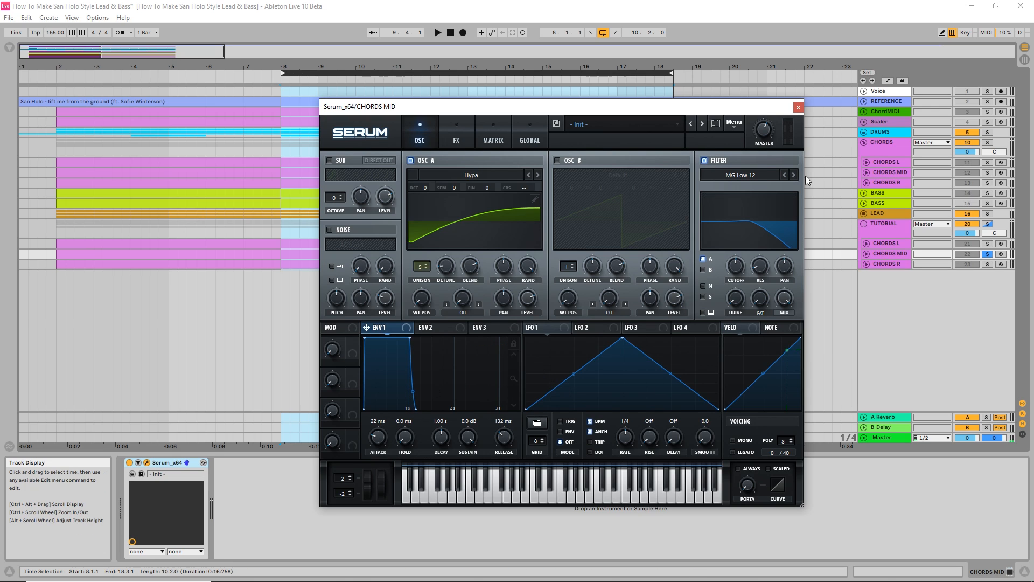
{"action": "left_click", "coordinate": [793, 175]}
{"action": "left_click_drag", "start_coordinate": [744, 262], "coordinate": [747, 226]}
{"action": "key", "text": "space"}
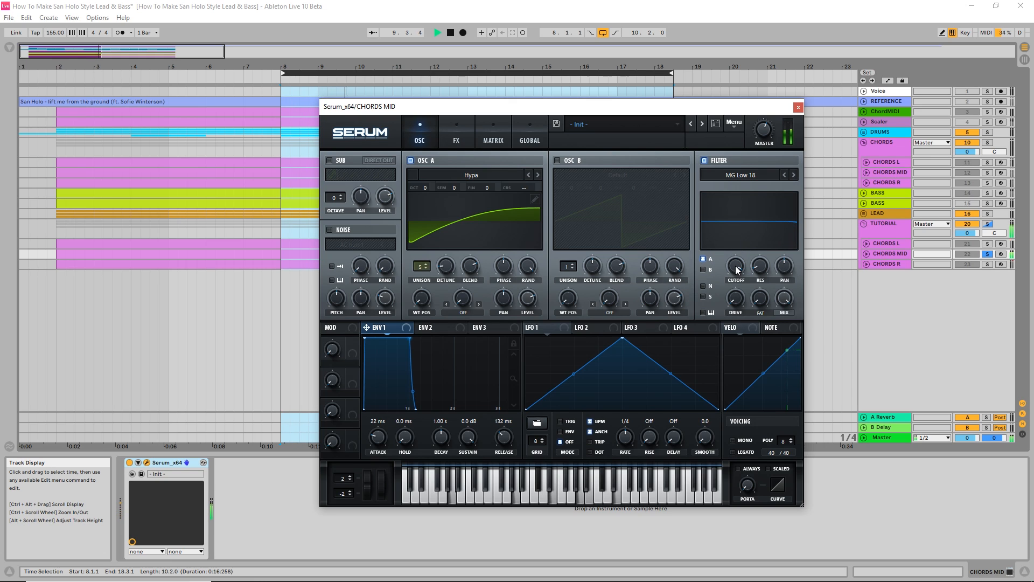
{"action": "key", "text": "space"}
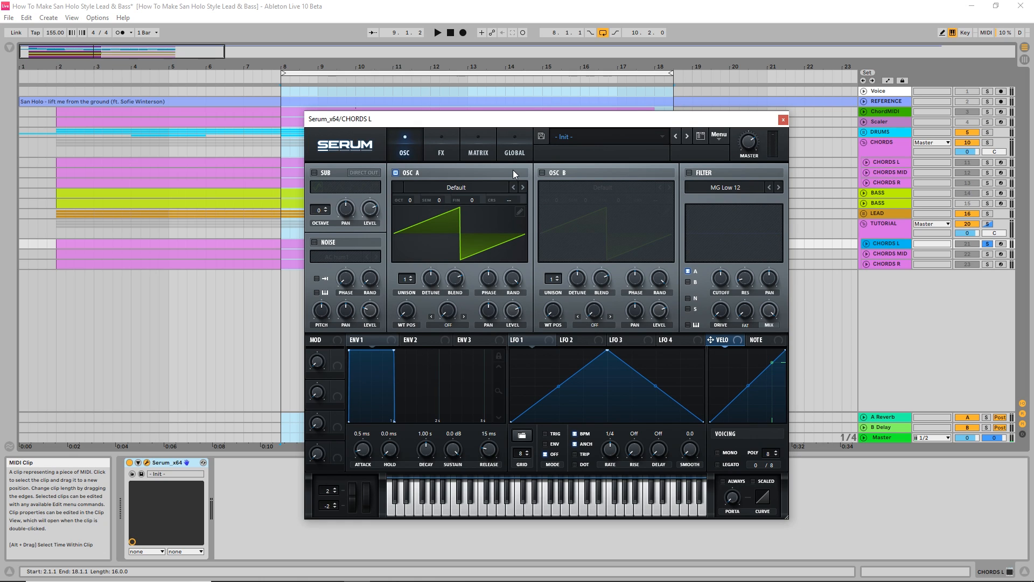
Step: Load the digital wavetable Hypa into oscillator A of the CHORDS L Serum
{"action": "left_click", "coordinate": [449, 189]}
{"action": "mouse_move", "coordinate": [483, 215]}
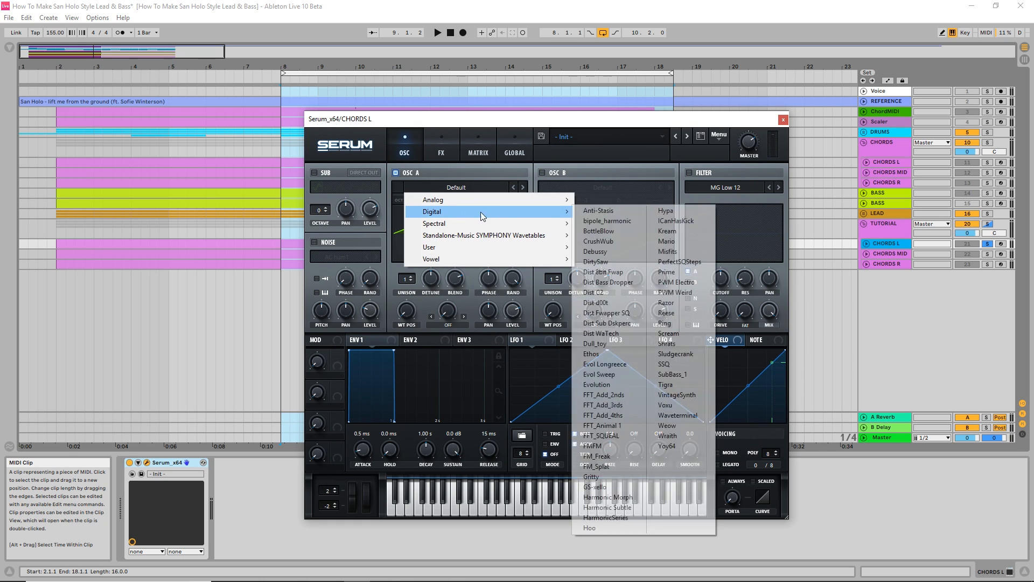
{"action": "left_click", "coordinate": [665, 211]}
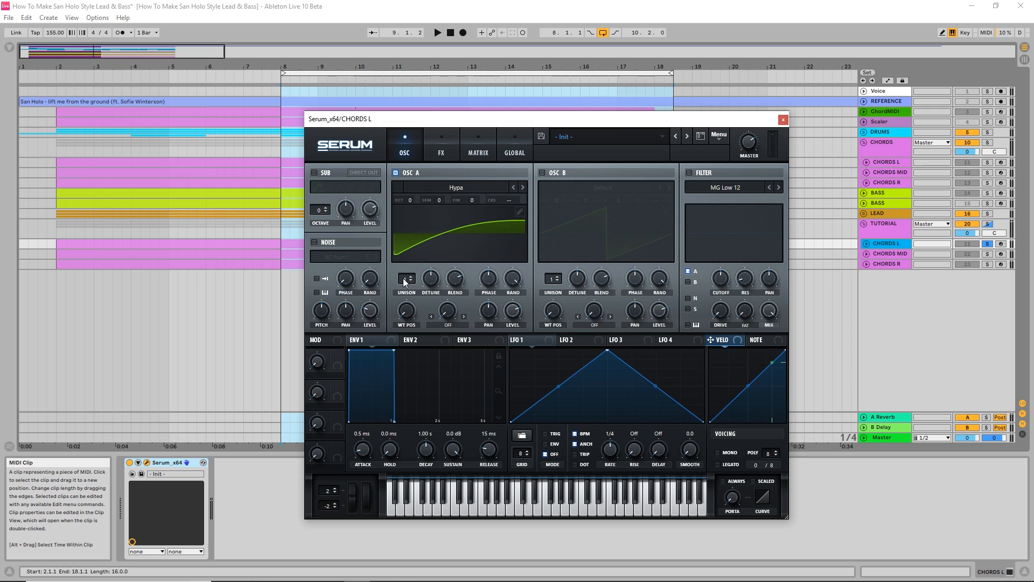
Step: Give oscillator A of CHORDS L 3 unison voices and lower its unison width
{"action": "left_click_drag", "start_coordinate": [405, 281], "coordinate": [409, 264]}
{"action": "left_click", "coordinate": [429, 279]}
{"action": "left_click", "coordinate": [514, 148]}
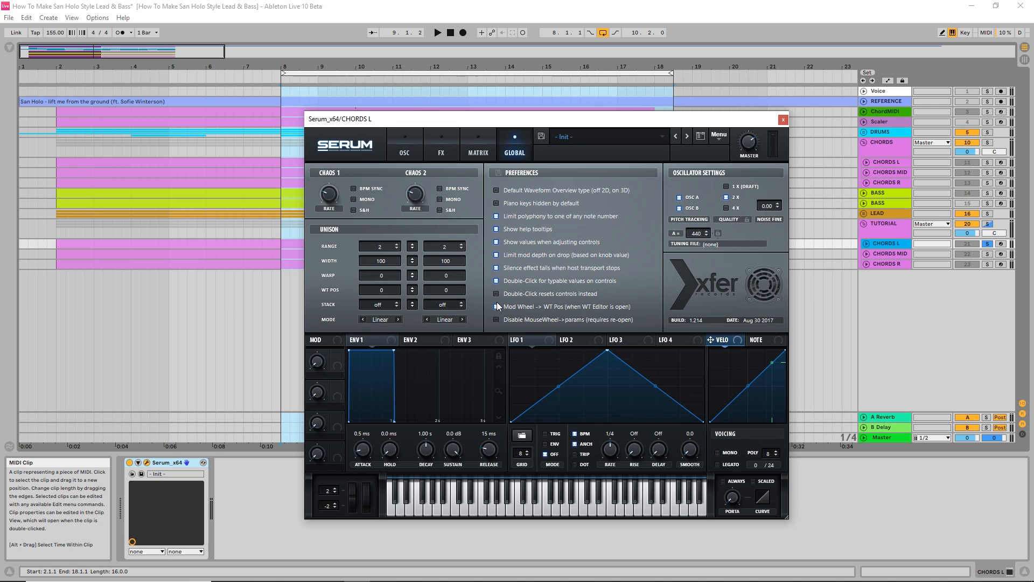
{"action": "left_click_drag", "start_coordinate": [384, 265], "coordinate": [404, 486]}
{"action": "left_click", "coordinate": [405, 148]}
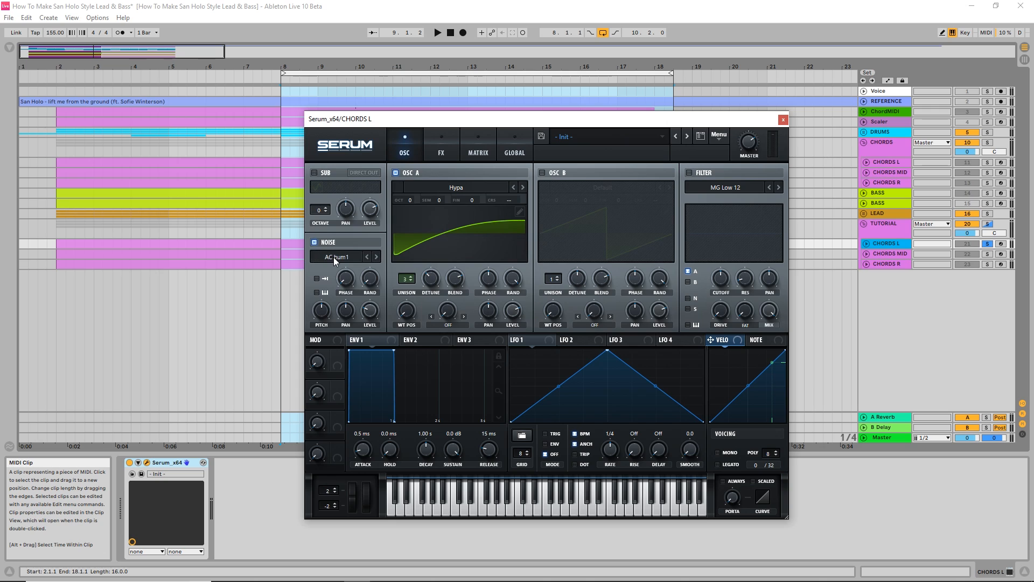
Step: Assign the analog noise J106 HP to the CHORDS L noise oscillator, and set envelope 1 to a 26 ms attack and 160 ms release
{"action": "left_click", "coordinate": [334, 257]}
{"action": "mouse_move", "coordinate": [350, 270]}
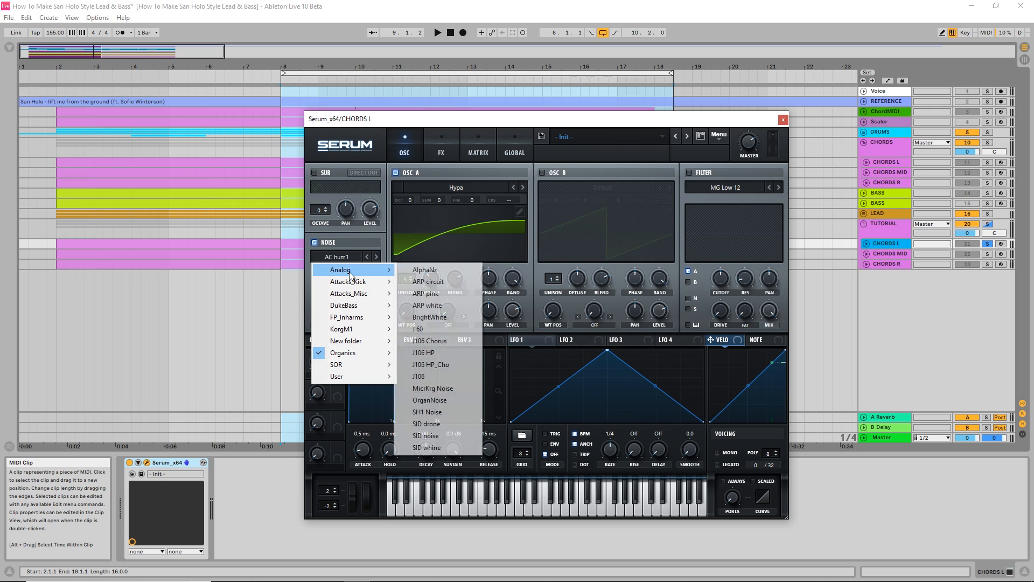
{"action": "left_click", "coordinate": [434, 351]}
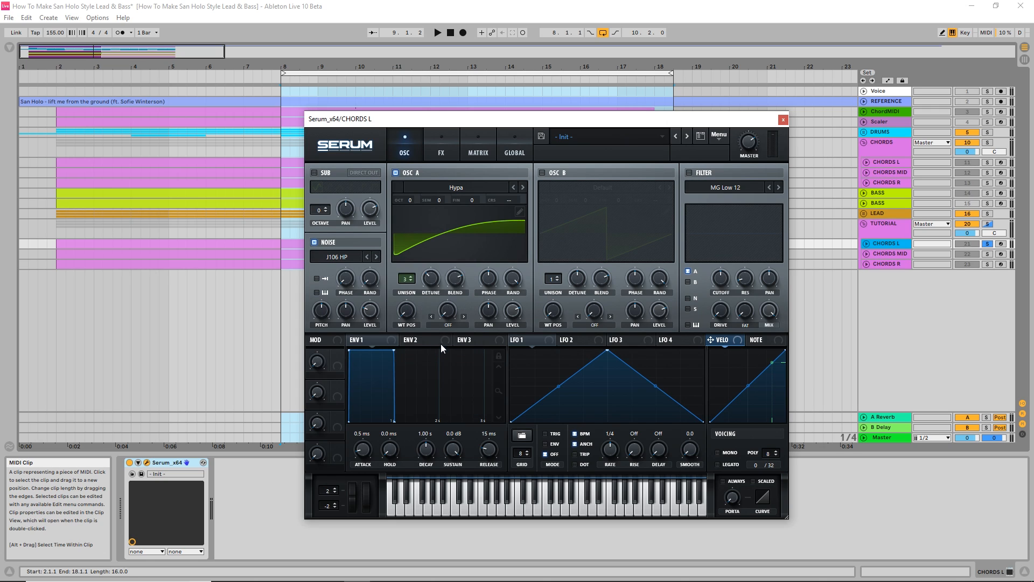
{"action": "key", "text": "space"}
{"action": "mouse_move", "coordinate": [750, 145]}
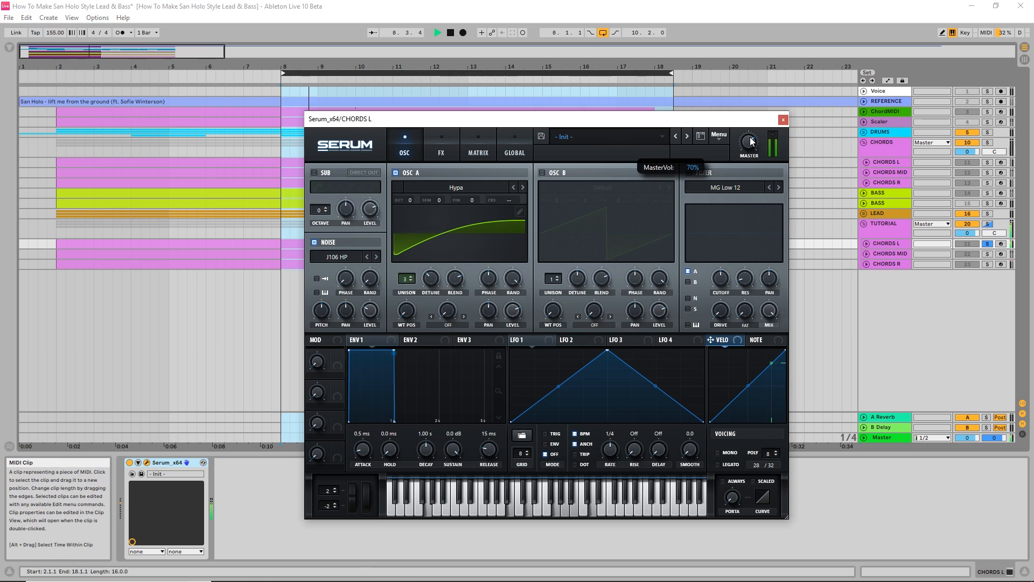
{"action": "key", "text": "space"}
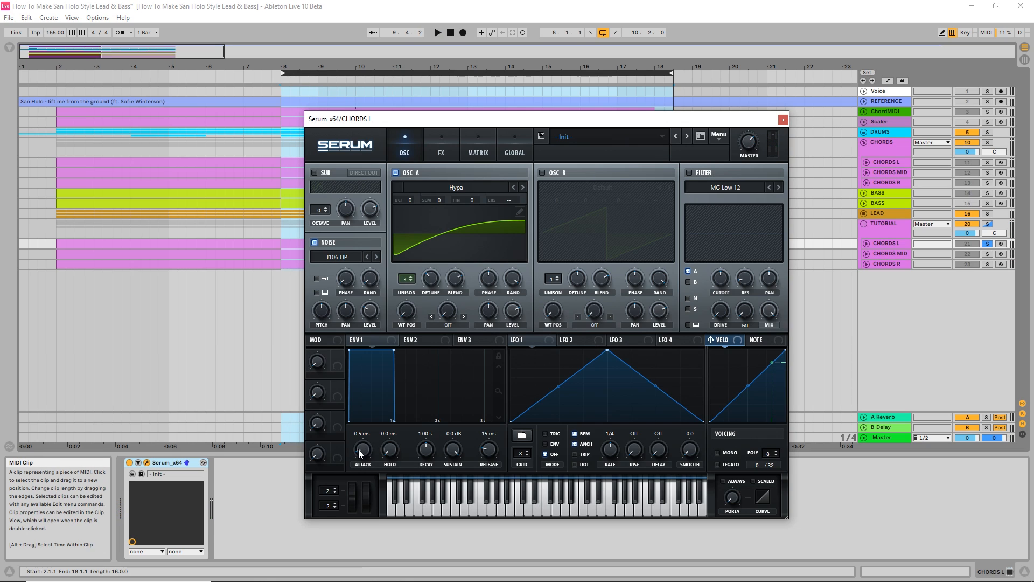
{"action": "left_click_drag", "start_coordinate": [363, 453], "coordinate": [366, 439]}
{"action": "left_click_drag", "start_coordinate": [488, 449], "coordinate": [493, 445]}
Step: Enable Hyper/Dimension on CHORDS L with a lower Hyper mix, Dimension mix 32% and size 31%, and add Chorus
{"action": "left_click", "coordinate": [441, 150]}
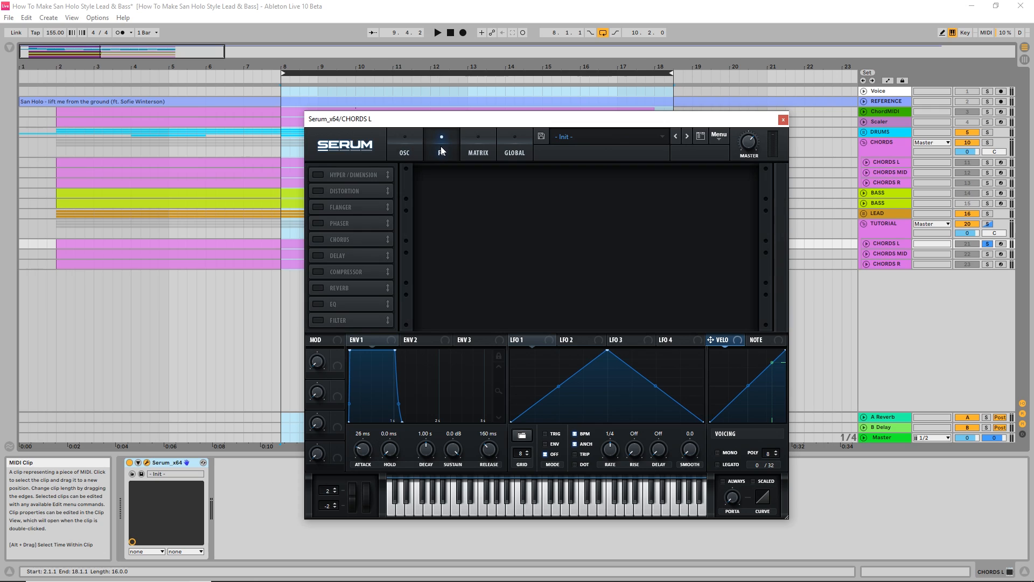
{"action": "left_click", "coordinate": [318, 175]}
{"action": "left_click_drag", "start_coordinate": [607, 179], "coordinate": [605, 200]}
{"action": "left_click_drag", "start_coordinate": [738, 183], "coordinate": [745, 154]}
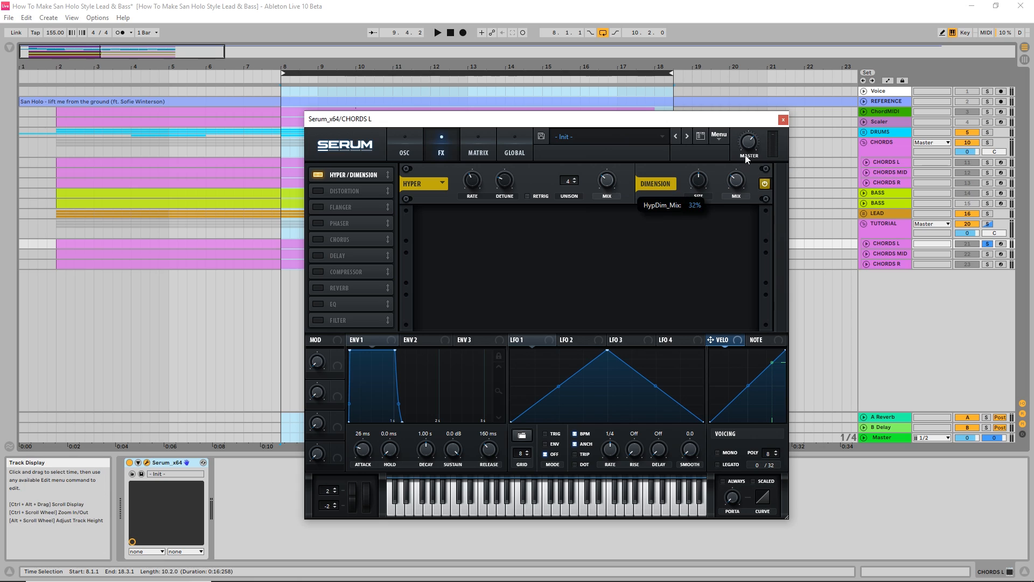
{"action": "left_click", "coordinate": [697, 185]}
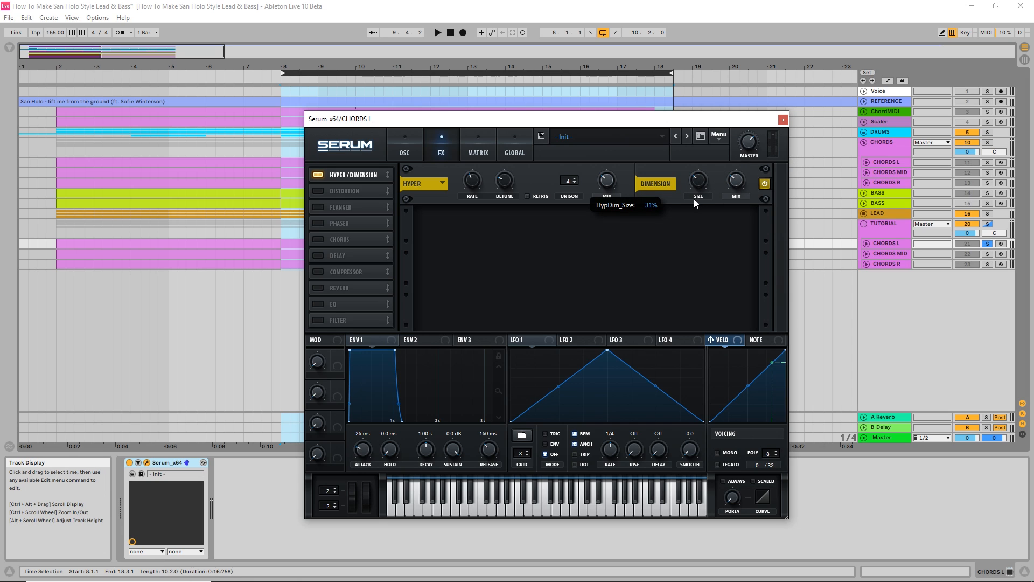
{"action": "left_click", "coordinate": [319, 240]}
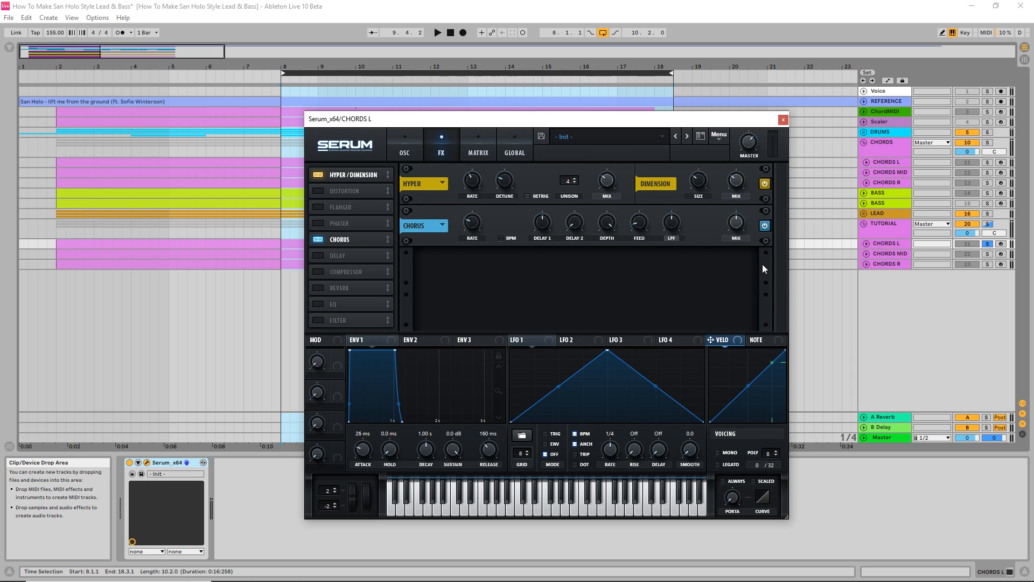
{"action": "key", "text": "space"}
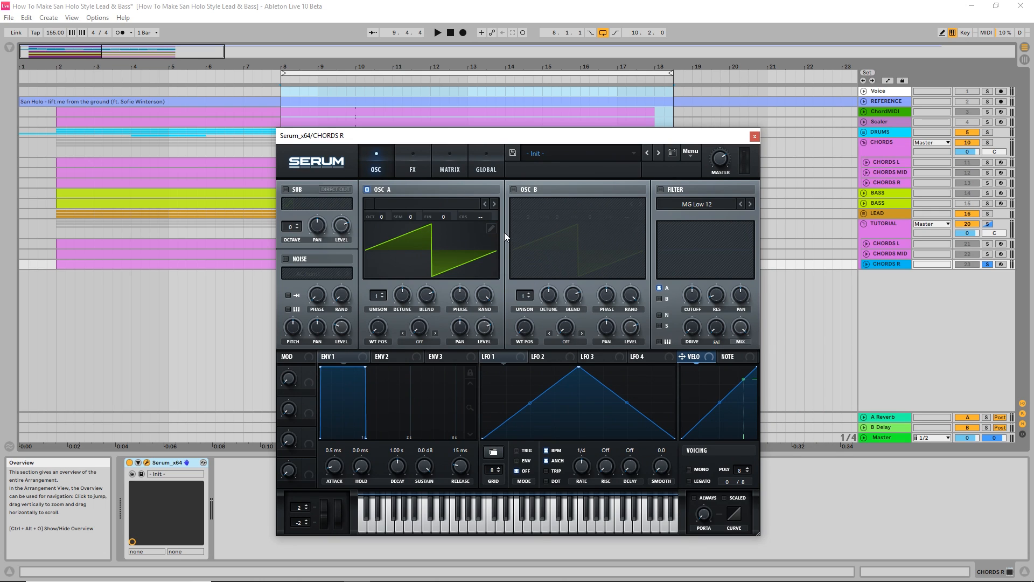
Step: Load the digital wavetable Hypa into oscillator A of the CHORDS R Serum and set it to 3 unison voices
{"action": "left_click", "coordinate": [428, 204]}
{"action": "mouse_move", "coordinate": [404, 224]}
{"action": "left_click", "coordinate": [637, 227]}
{"action": "left_click_drag", "start_coordinate": [378, 295], "coordinate": [397, 315]}
{"action": "left_click", "coordinate": [473, 169]}
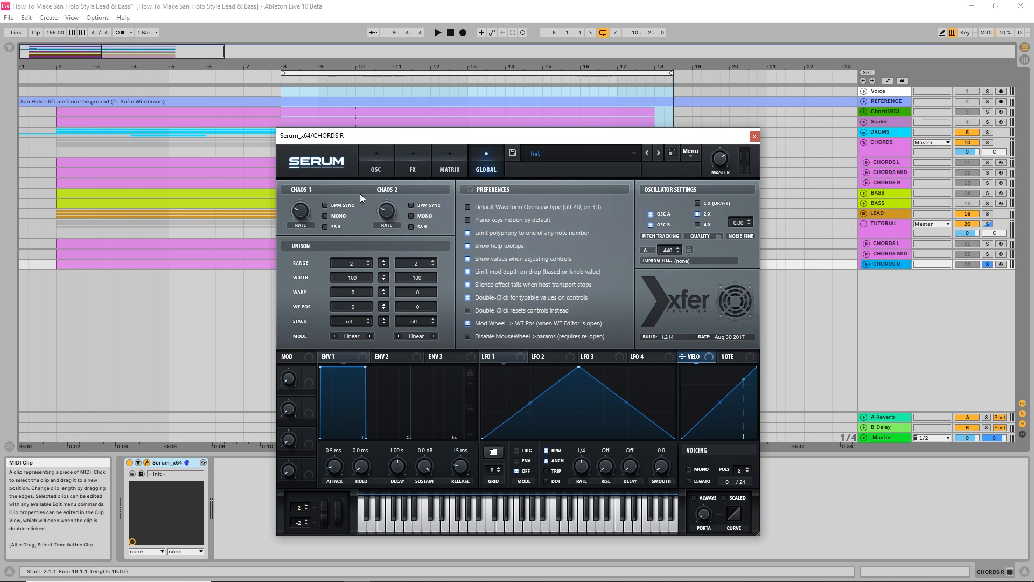
{"action": "left_click", "coordinate": [376, 169]}
Step: Enable the CHORDS R noise oscillator with OrganNoise, and set envelope 1 to a 24 ms attack and 132 ms release
{"action": "left_click", "coordinate": [295, 259]}
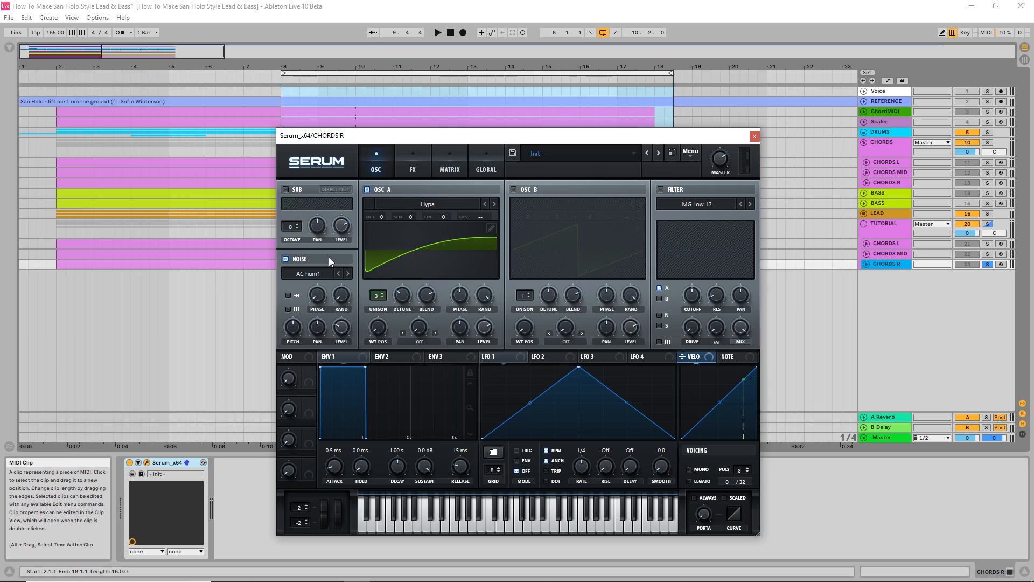
{"action": "left_click", "coordinate": [311, 274]}
{"action": "mouse_move", "coordinate": [324, 286]}
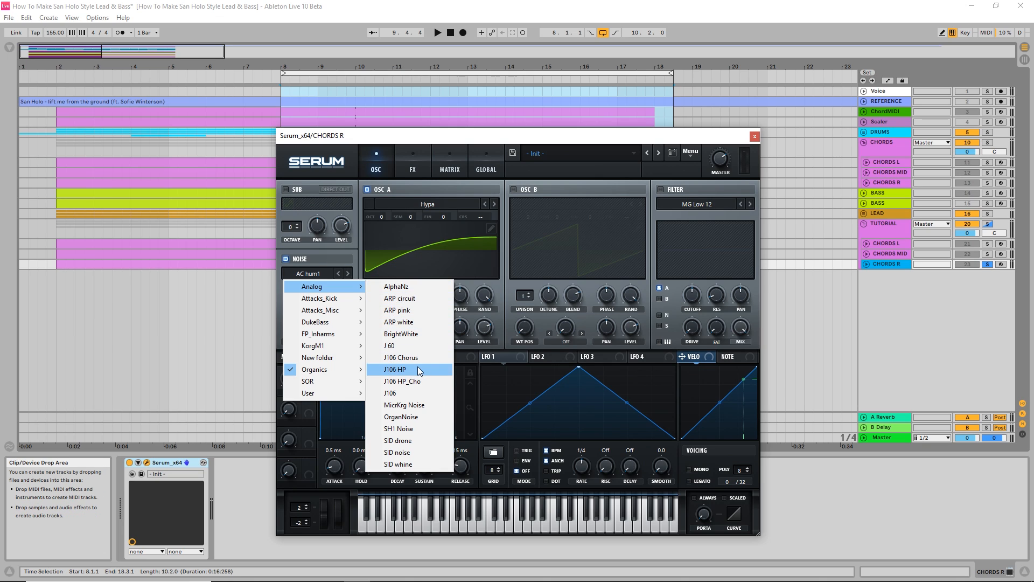
{"action": "left_click", "coordinate": [417, 417]}
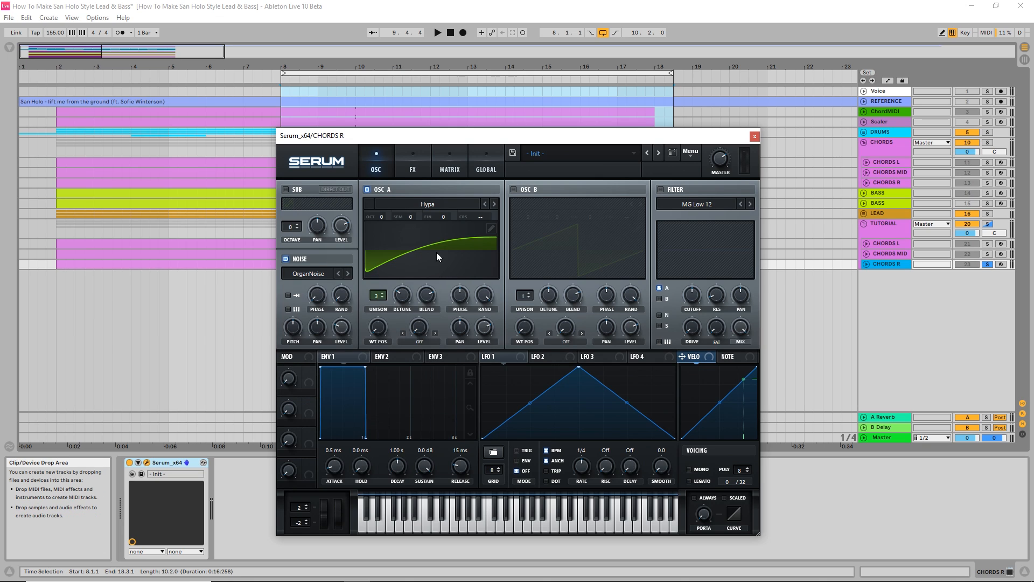
{"action": "left_click_drag", "start_coordinate": [336, 457], "coordinate": [338, 453]}
{"action": "left_click_drag", "start_coordinate": [458, 466], "coordinate": [459, 454]}
Step: Enable Hyper/Dimension with Dimension size 28% and Chorus with mix 36% on CHORDS R, and audition the sound
{"action": "left_click", "coordinate": [412, 164]}
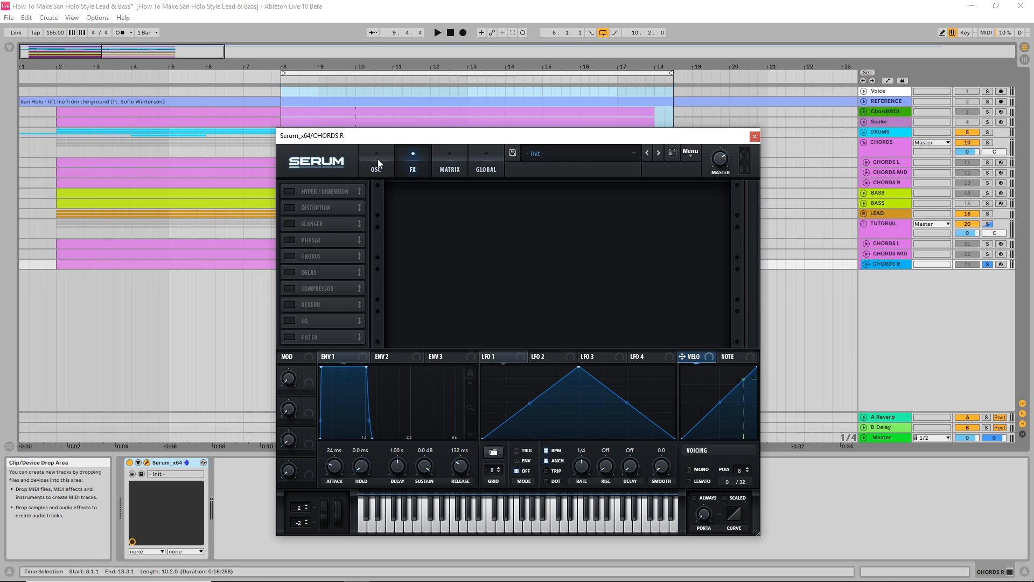
{"action": "left_click", "coordinate": [290, 191]}
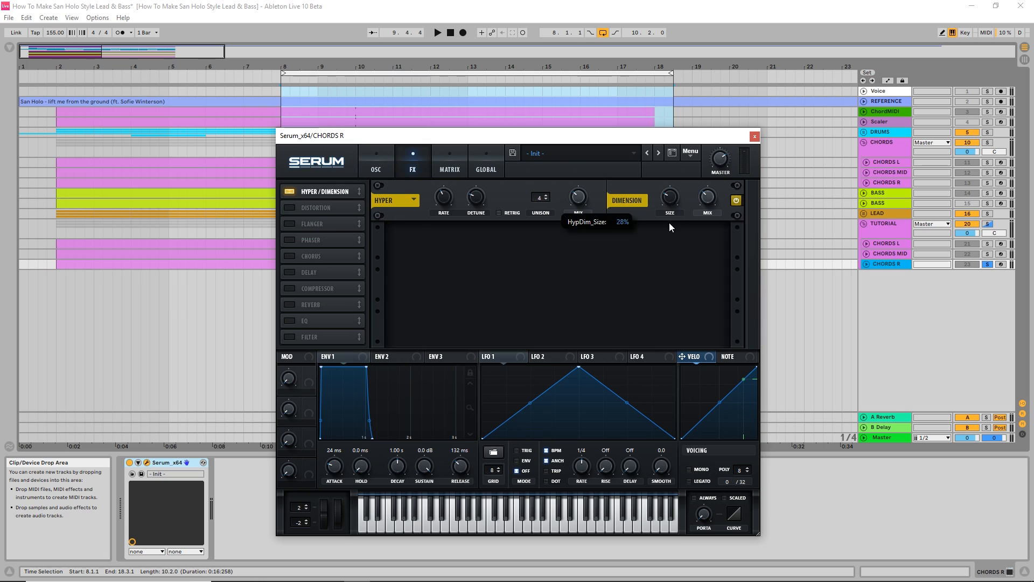
{"action": "left_click", "coordinate": [289, 258]}
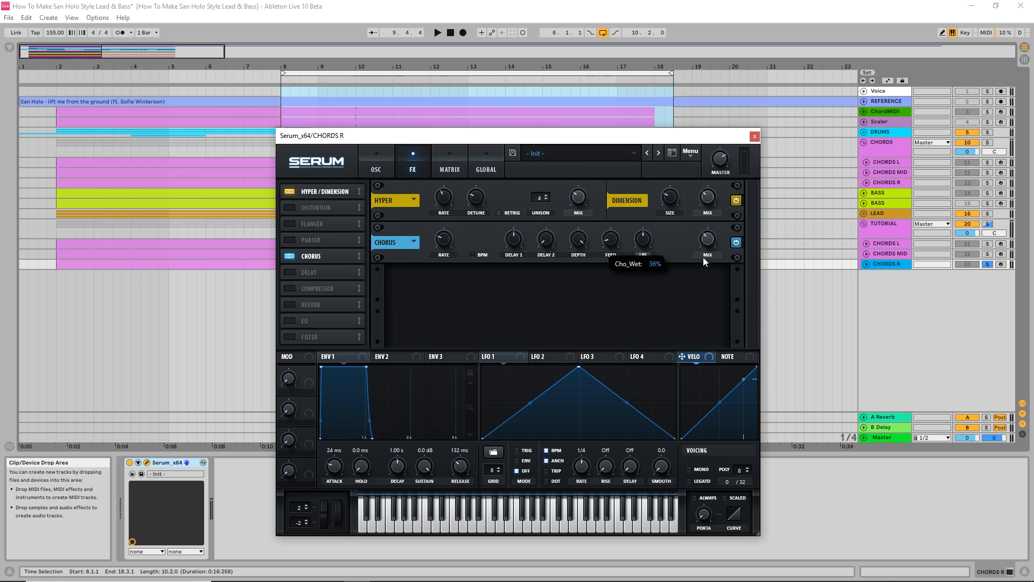
{"action": "key", "text": "space"}
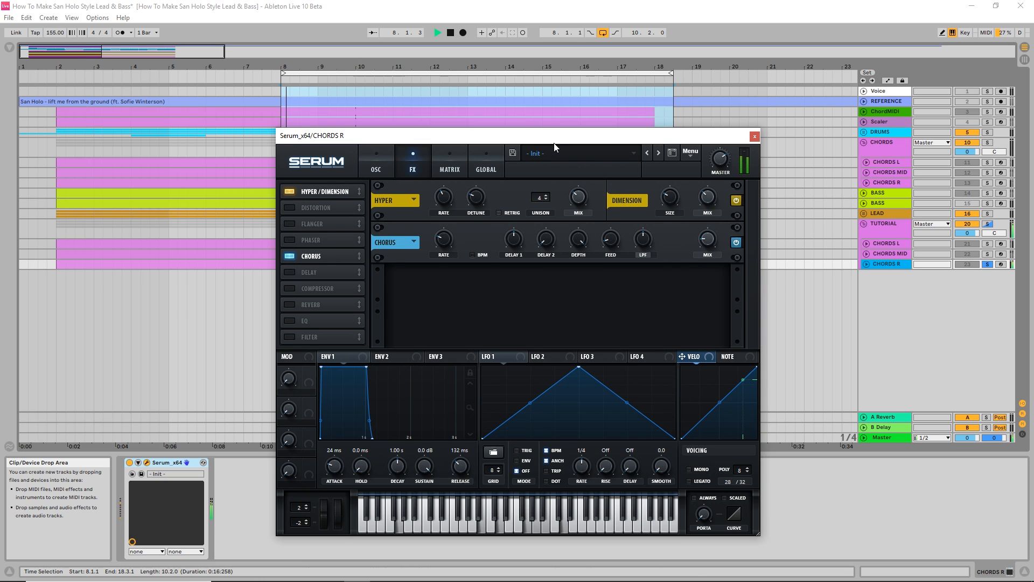
{"action": "mouse_move", "coordinate": [722, 165]}
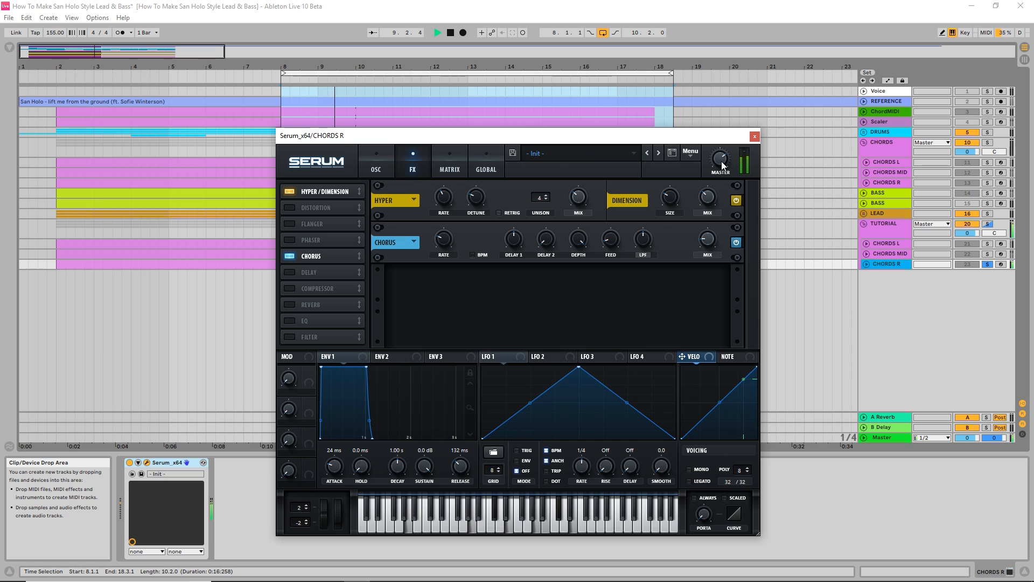
{"action": "key", "text": "space"}
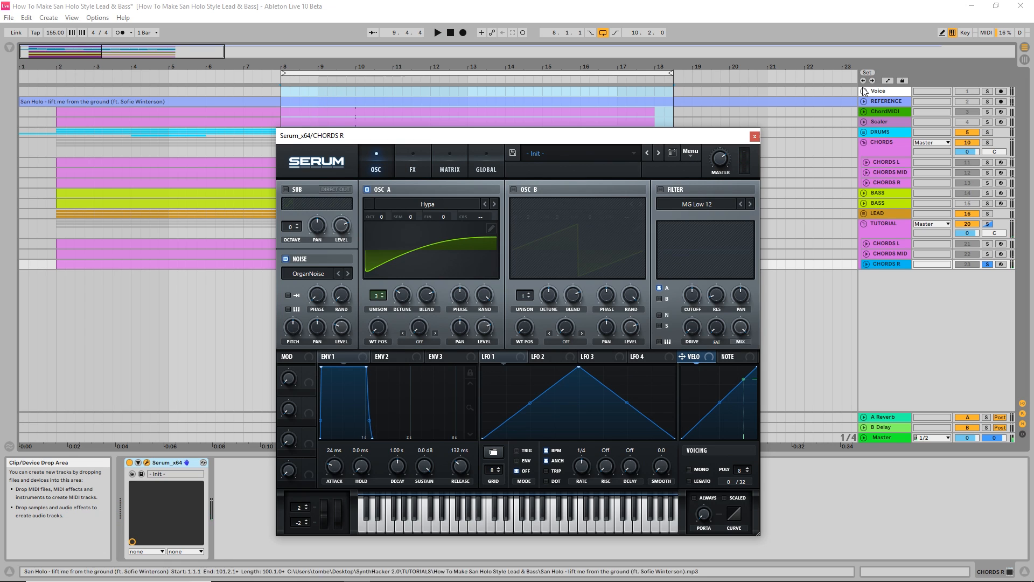
Step: Solo the whole TUTORIAL group instead of CHORDS R and play its three chord layers together
{"action": "left_click", "coordinate": [988, 228]}
{"action": "key", "text": "space"}
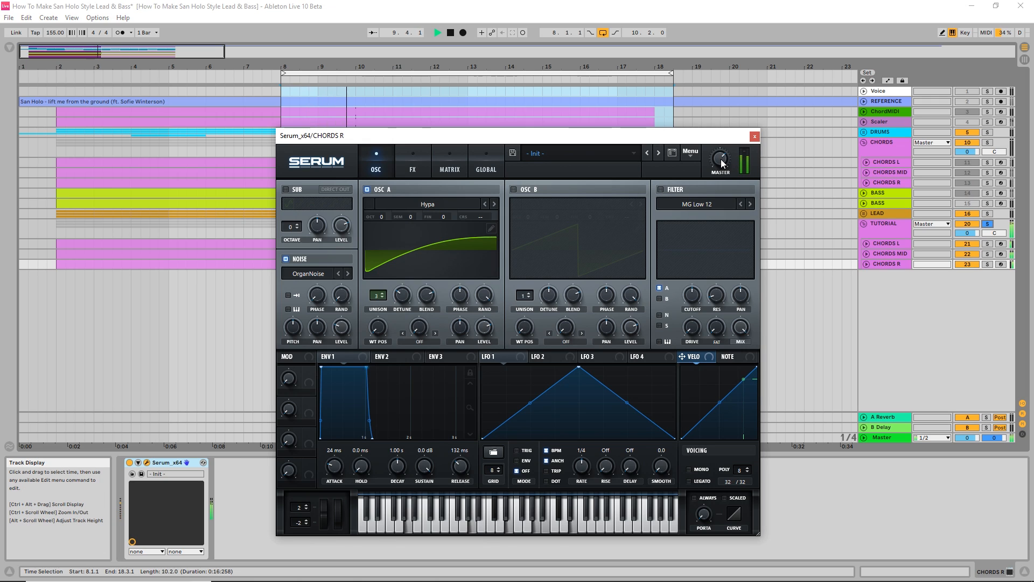
Step: Stop playback, enable the Ghz Vulf Compressor on the TUTORIAL group and open its settings
{"action": "key", "text": "space"}
{"action": "left_click", "coordinate": [406, 237]}
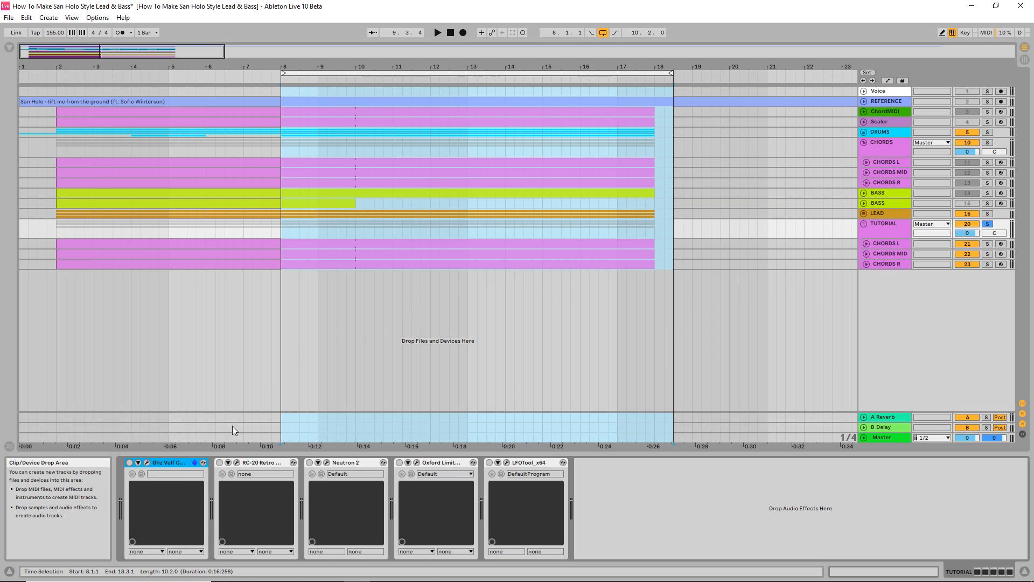
{"action": "left_click", "coordinate": [129, 462]}
{"action": "left_click", "coordinate": [147, 463]}
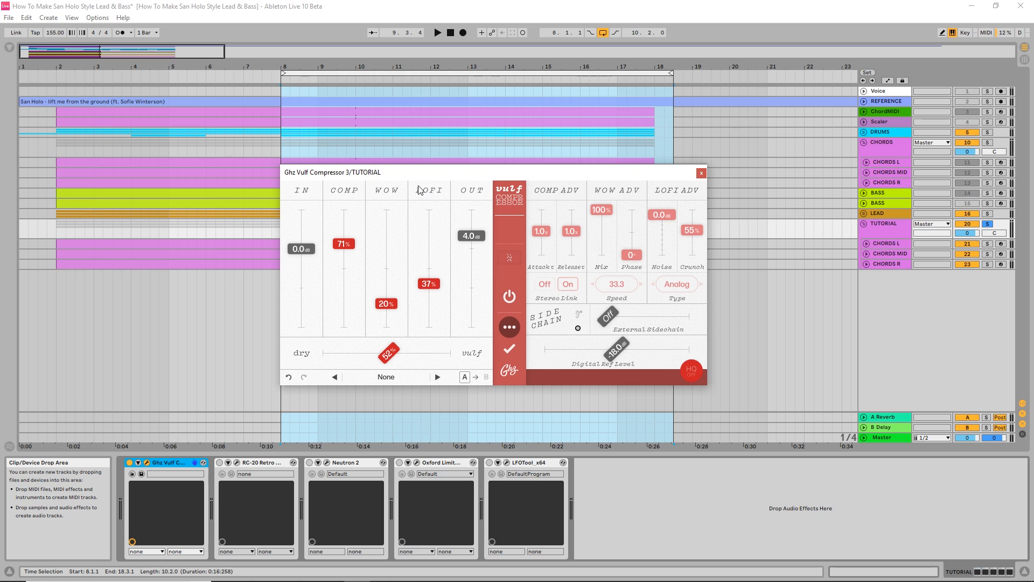
Step: Audition the chords with the Vulf Compressor's dry/vulf mix at 0%, and set the mix to 39%
{"action": "double_click", "coordinate": [392, 354]}
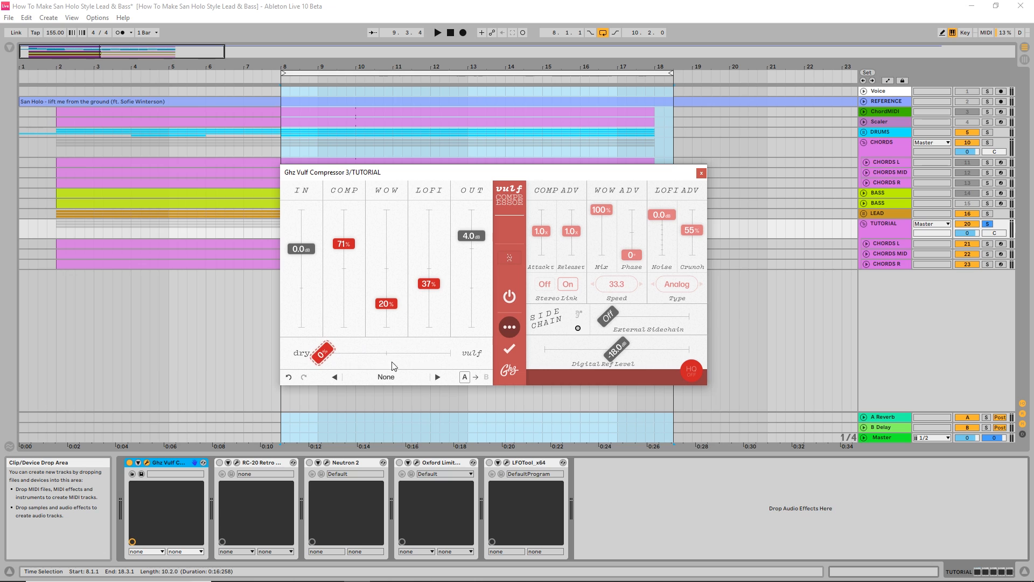
{"action": "key", "text": "space"}
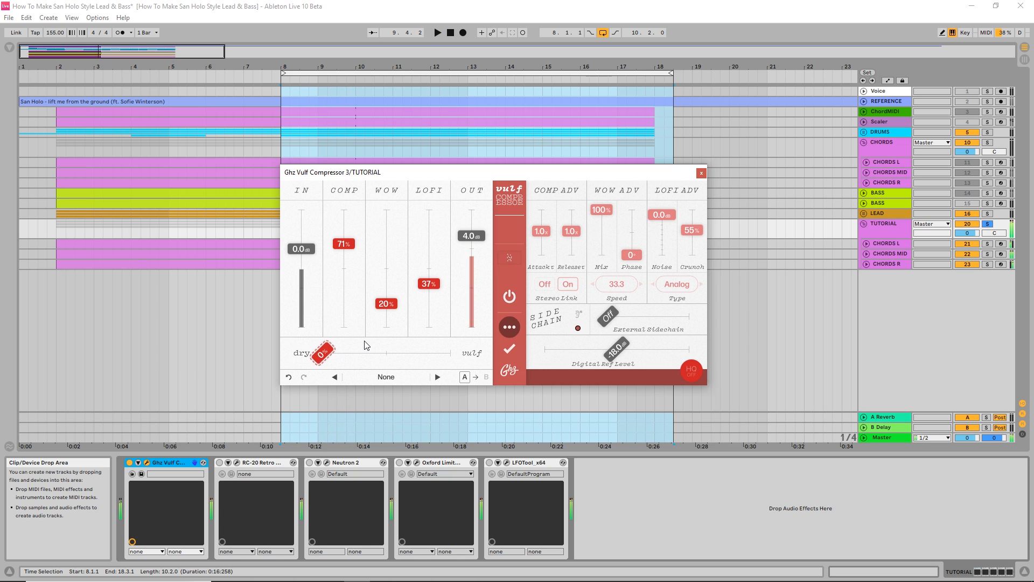
{"action": "key", "text": "space"}
{"action": "left_click_drag", "start_coordinate": [338, 359], "coordinate": [371, 357]}
{"action": "key", "text": "space"}
{"action": "key", "text": "space"}
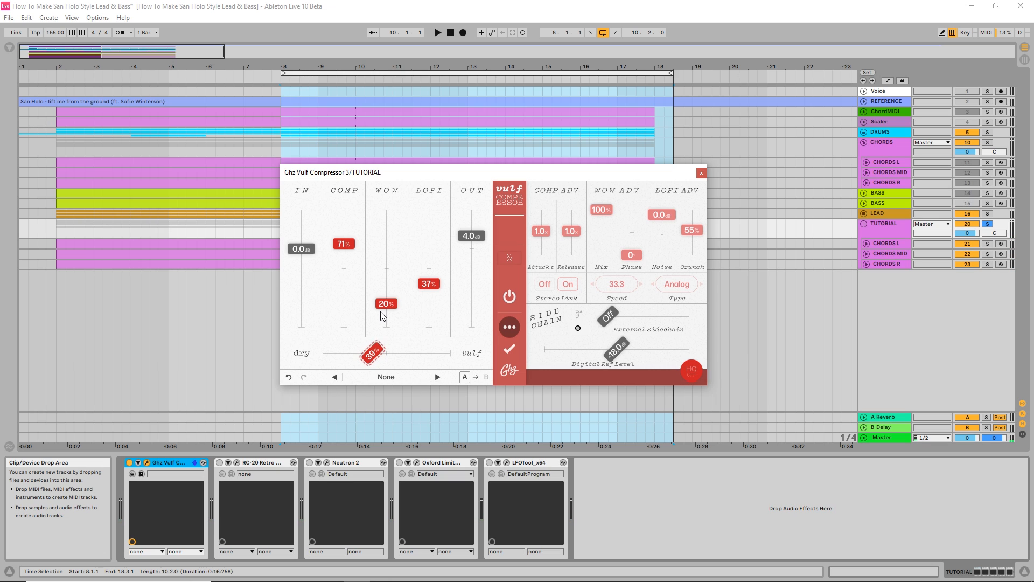
{"action": "left_click", "coordinate": [701, 173]}
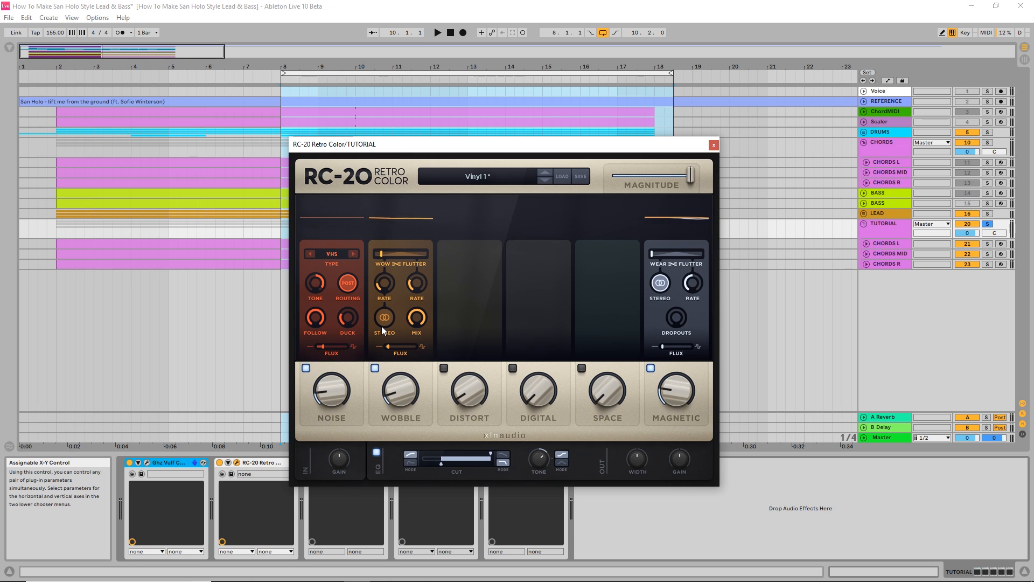
Step: Enable RC-20 Retro Color, Neutron 2 and Oxford Limiter on the TUTORIAL group while auditioning the chords through them
{"action": "key", "text": "space"}
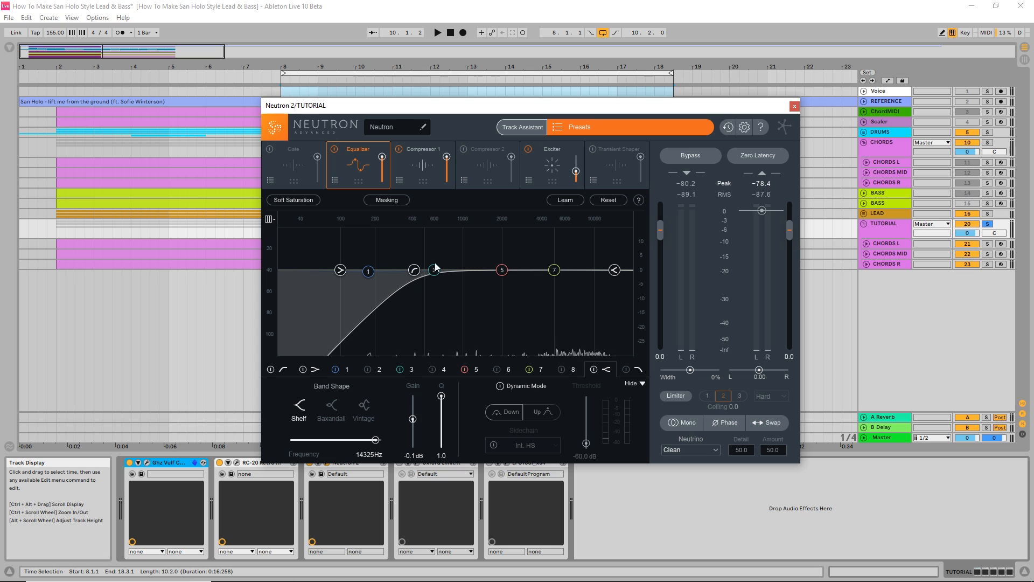
{"action": "key", "text": "space"}
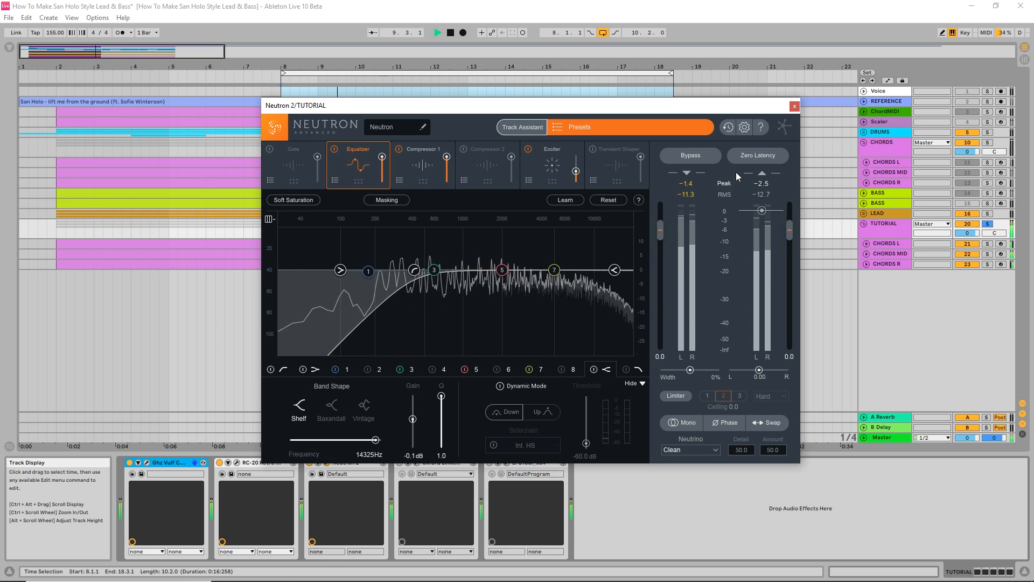
{"action": "left_click", "coordinate": [794, 106]}
{"action": "key", "text": "space"}
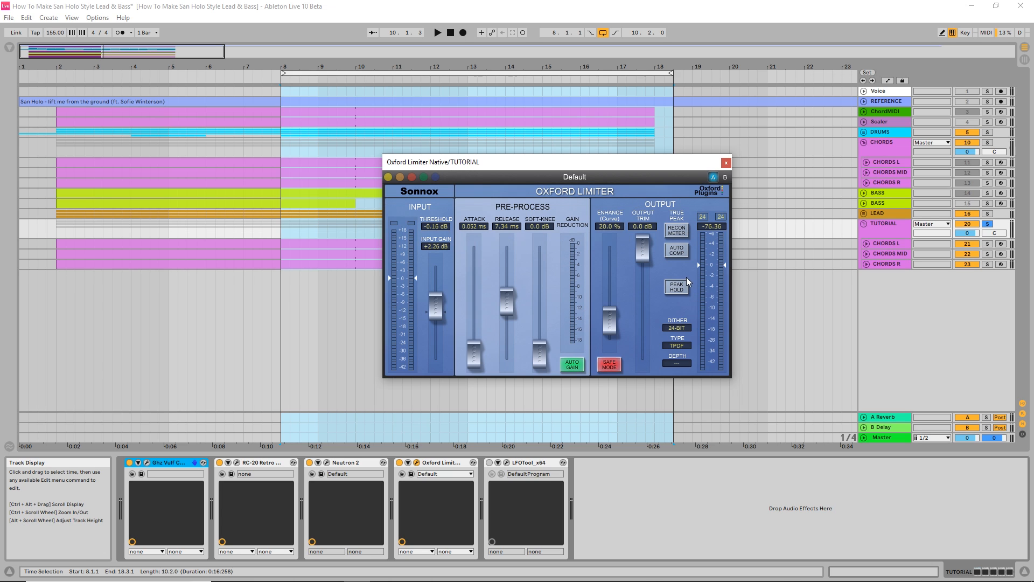
Step: Enable LFOTool after the Oxford Limiter on the TUTORIAL group and audition the chords through its volume curve
{"action": "left_click", "coordinate": [726, 163]}
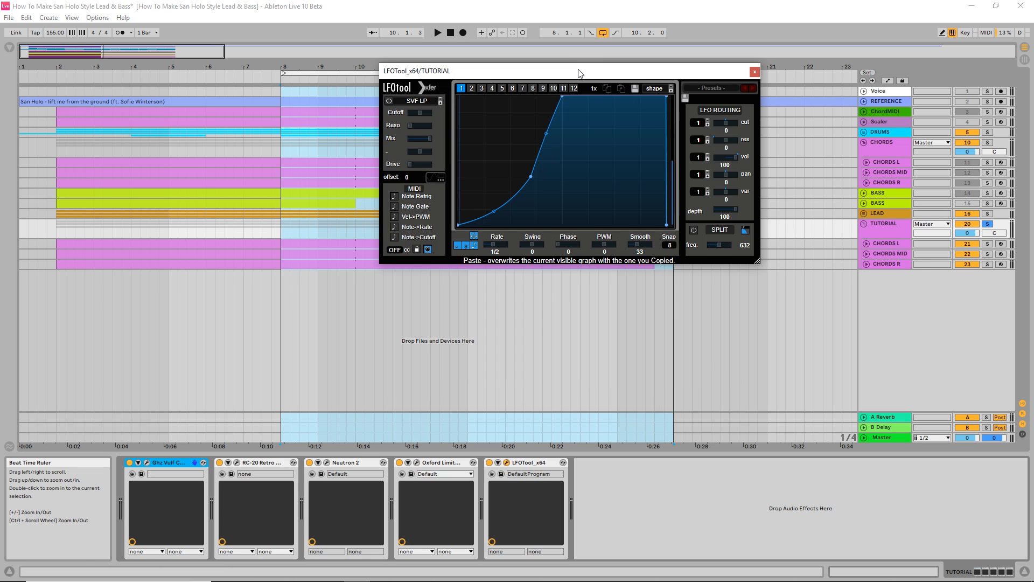
{"action": "left_click_drag", "start_coordinate": [579, 72], "coordinate": [544, 192]}
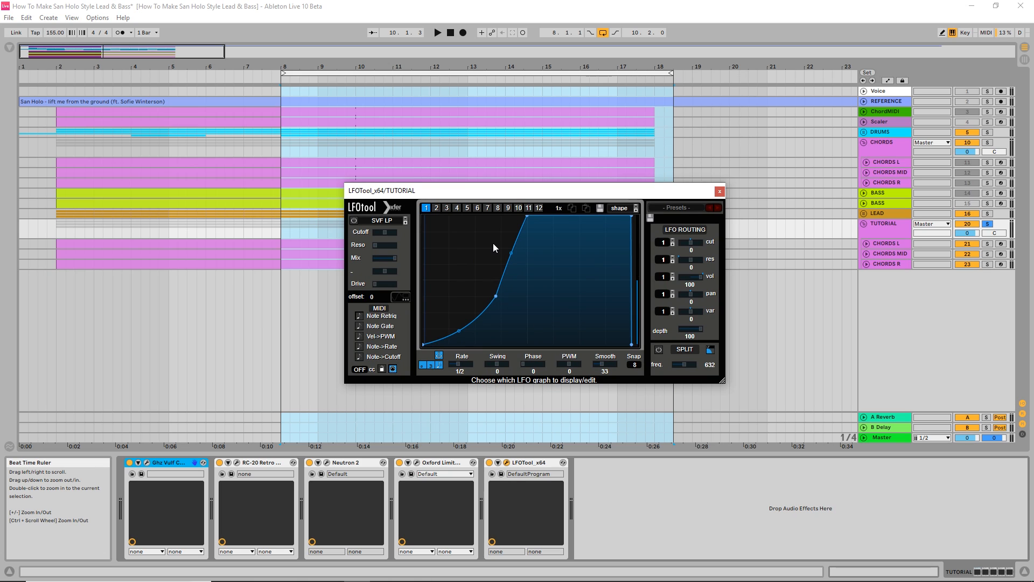
{"action": "key", "text": "space"}
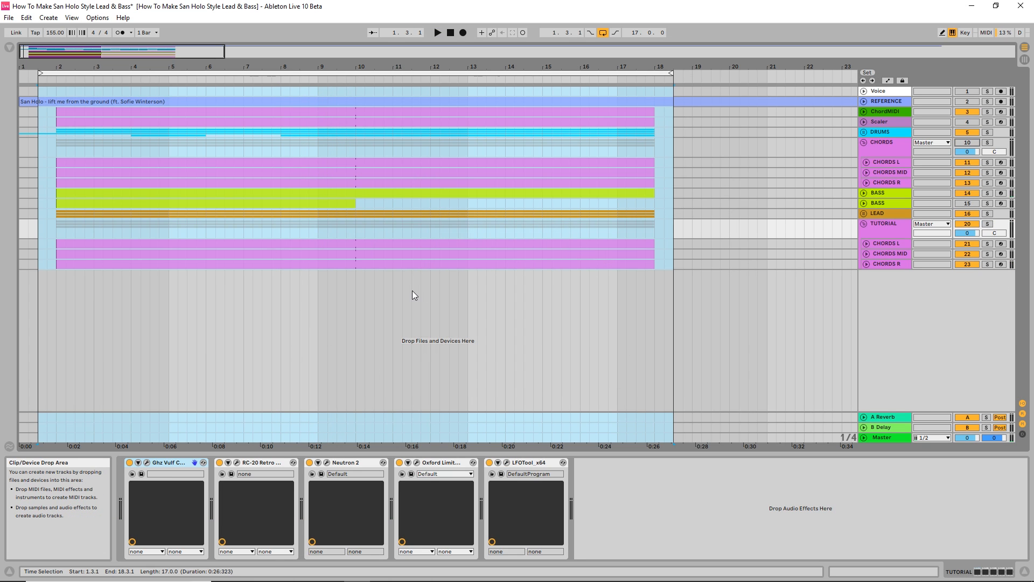
Step: Play the full arrangement from 1.3.1 with the TUTORIAL chords alongside the drums, bass and lead
{"action": "key", "text": "space"}
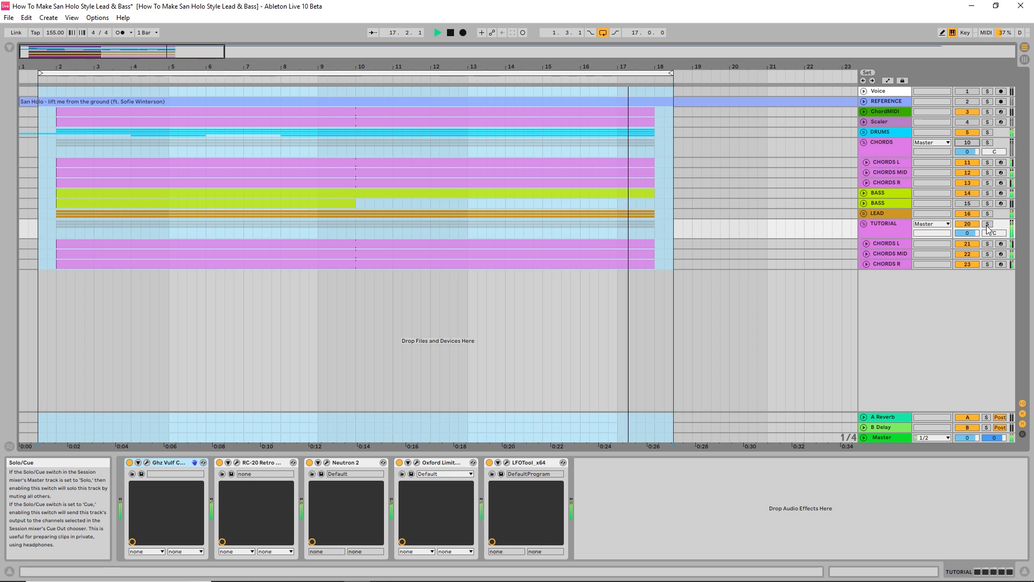
{"action": "key", "text": "space"}
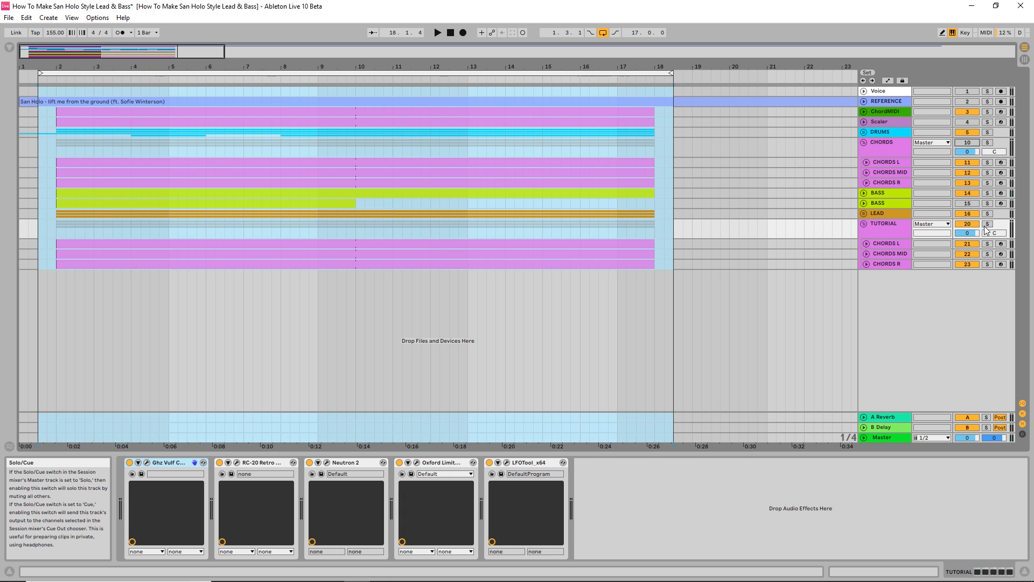
{"action": "left_click", "coordinate": [890, 253]}
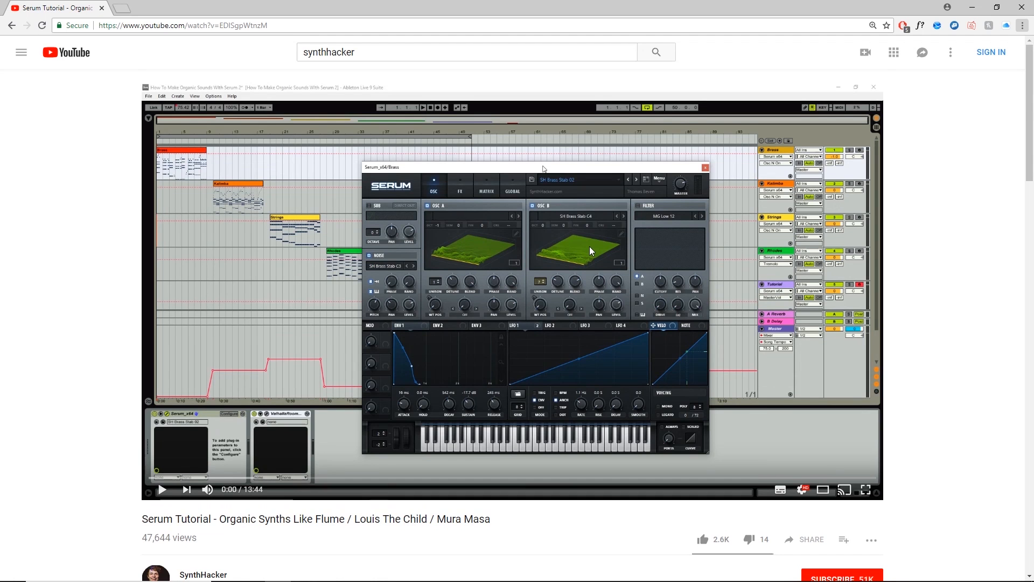
Step: Follow the synthhacker.com link in the YouTube video's description and open the SynthHacker All-In-One Bundle product page
{"action": "scroll", "coordinate": [590, 247], "scroll_direction": "down", "scroll_amount": 2}
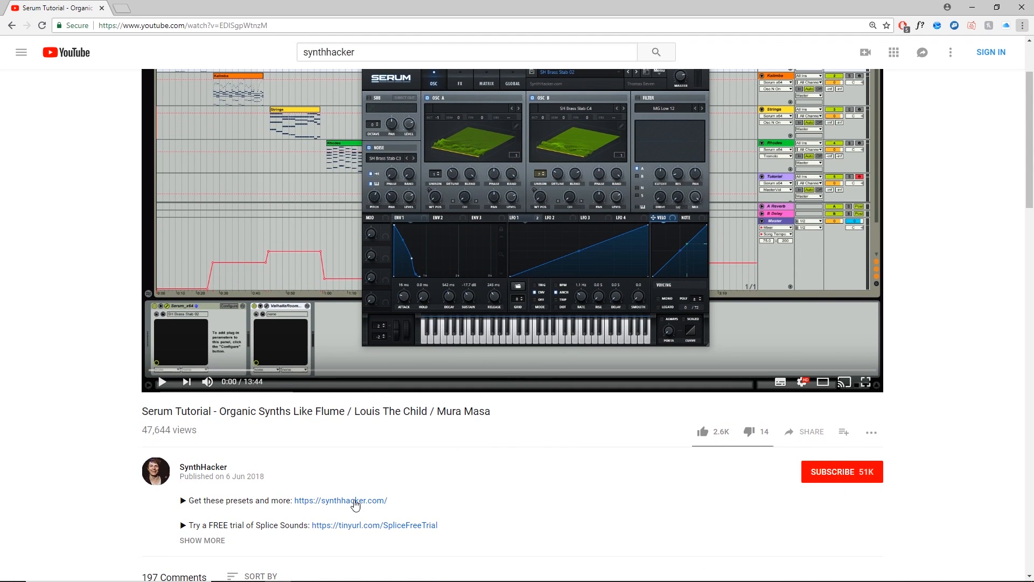
{"action": "left_click", "coordinate": [355, 504]}
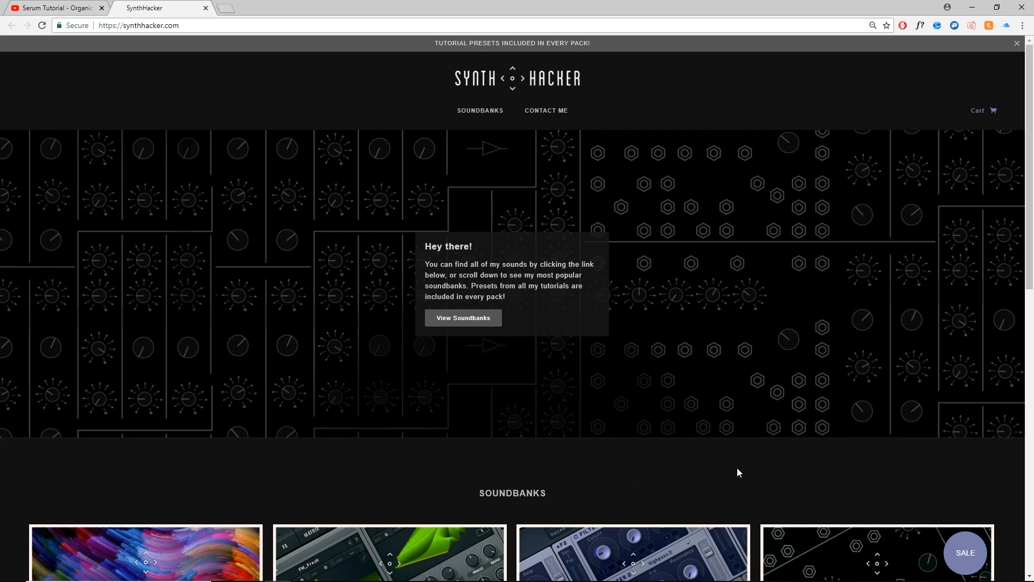
{"action": "scroll", "coordinate": [804, 449], "scroll_direction": "down", "scroll_amount": 5}
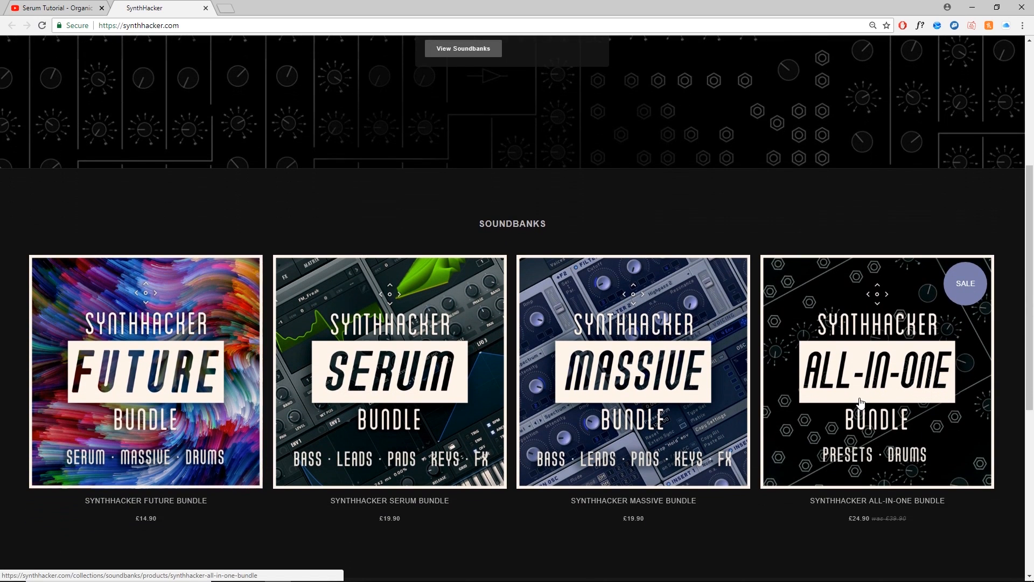
{"action": "left_click", "coordinate": [861, 402]}
Step: Browse the All-In-One Bundle's demo track list, and add one bundle to the shopping cart and open the cart
{"action": "scroll", "coordinate": [918, 391], "scroll_direction": "down", "scroll_amount": 4}
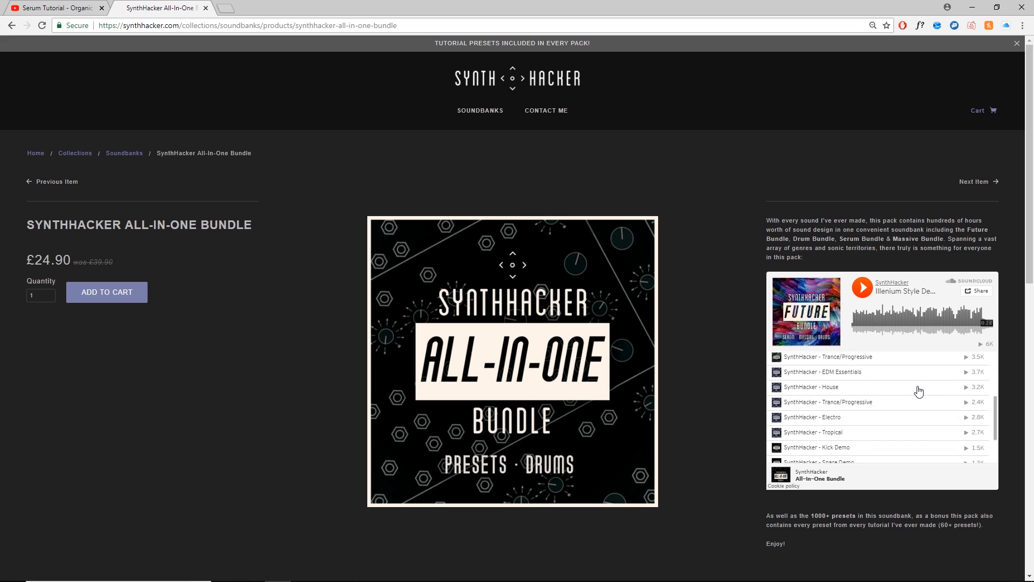
{"action": "scroll", "coordinate": [918, 391], "scroll_direction": "down", "scroll_amount": 2}
{"action": "scroll", "coordinate": [915, 393], "scroll_direction": "up", "scroll_amount": 5}
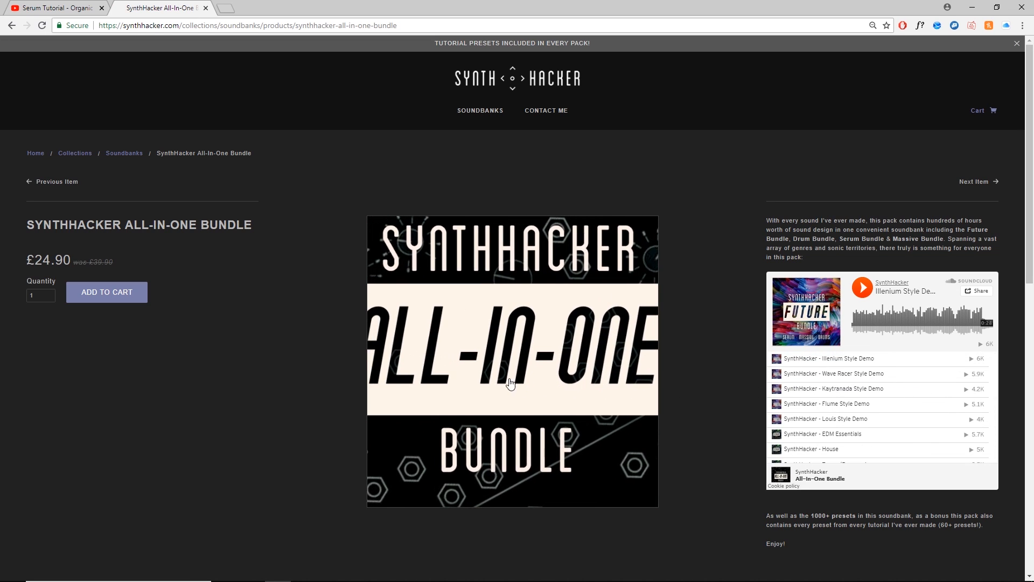
{"action": "left_click", "coordinate": [92, 296]}
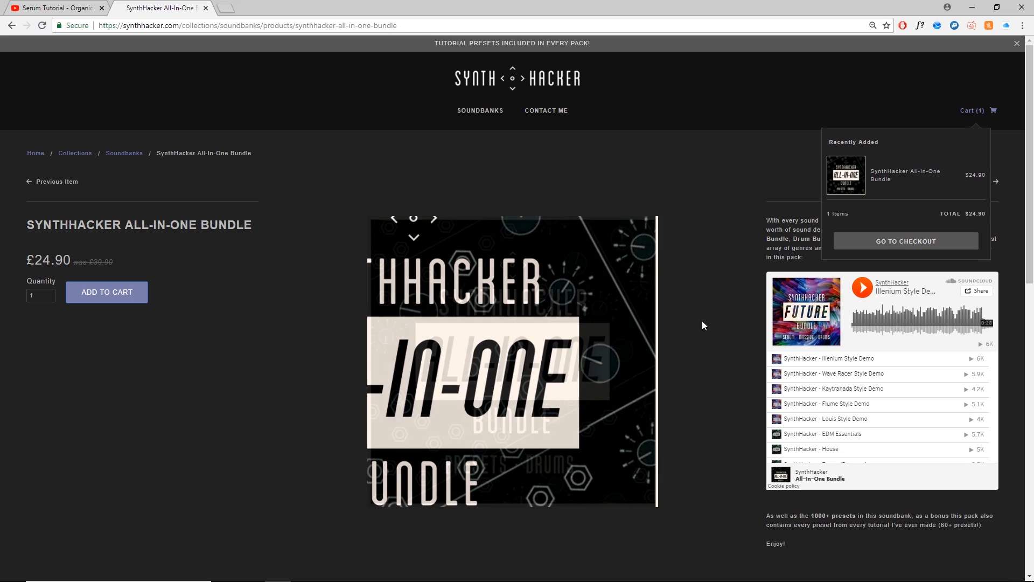
{"action": "left_click", "coordinate": [892, 243]}
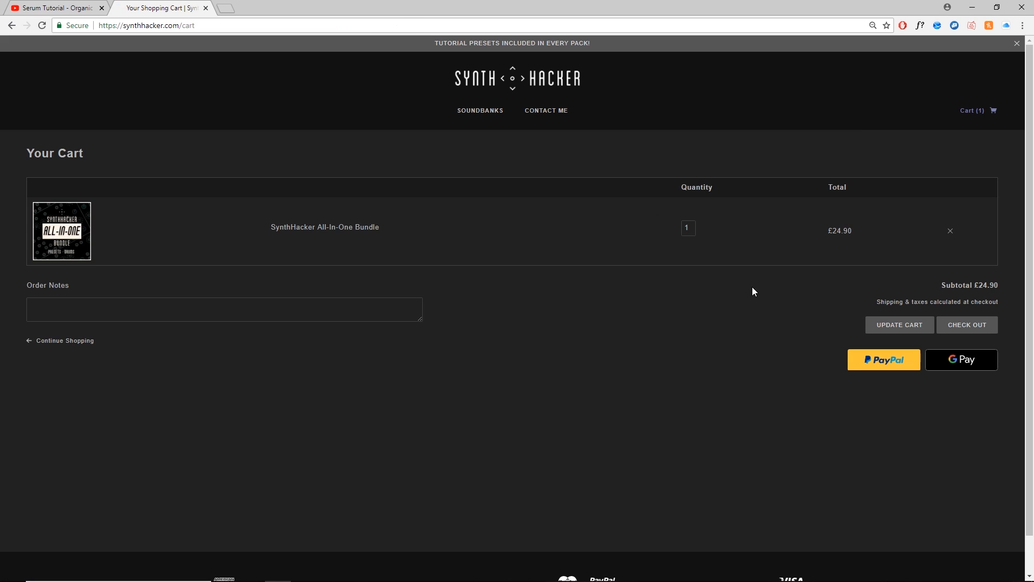